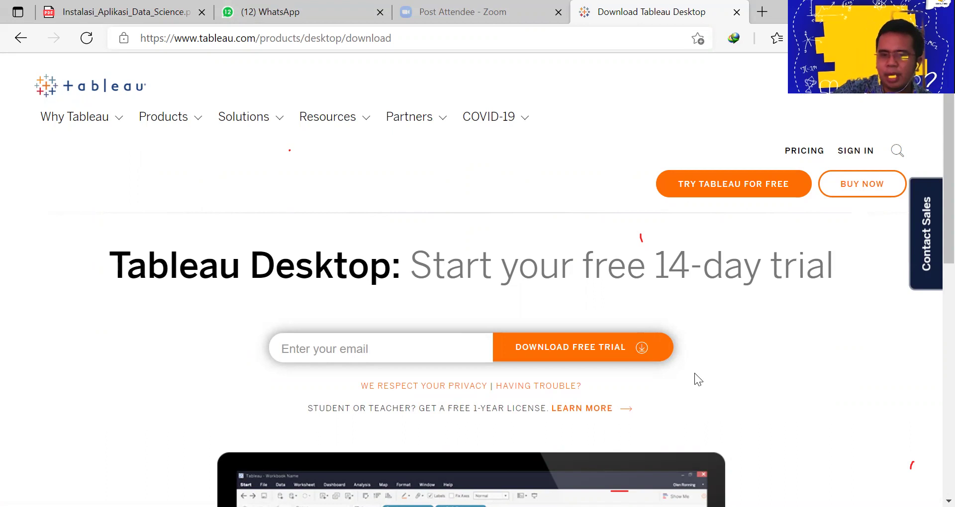
# Follow the LEARN MORE link for the free 1-year student or teacher license
pyautogui.scroll(-2, 646, 358)
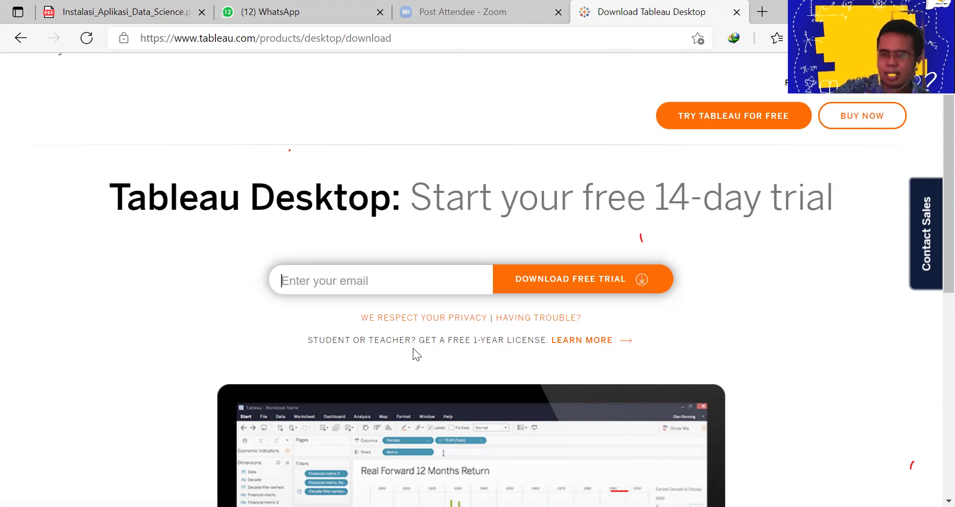
pyautogui.click(580, 344)
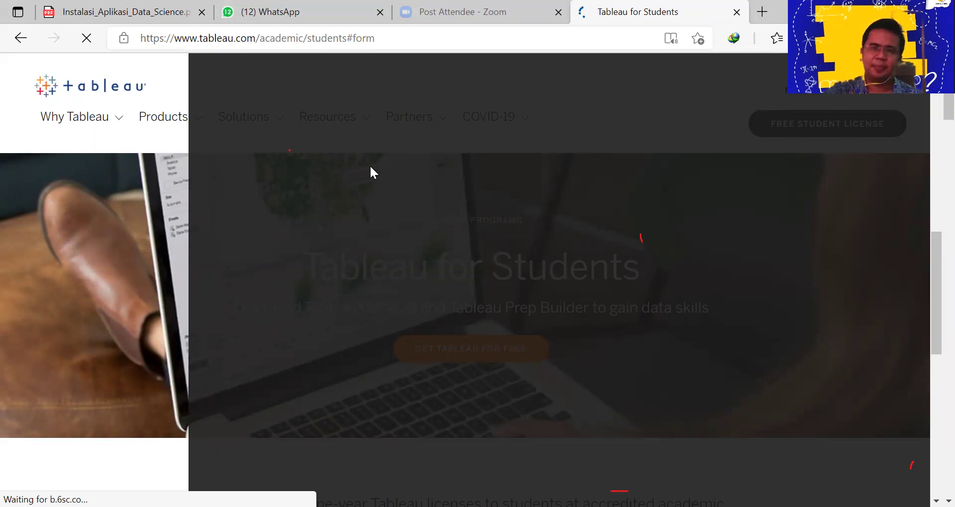
# Clear the stuck overlay, request the free student license, and choose Wait when the page hangs
pyautogui.click(89, 464)
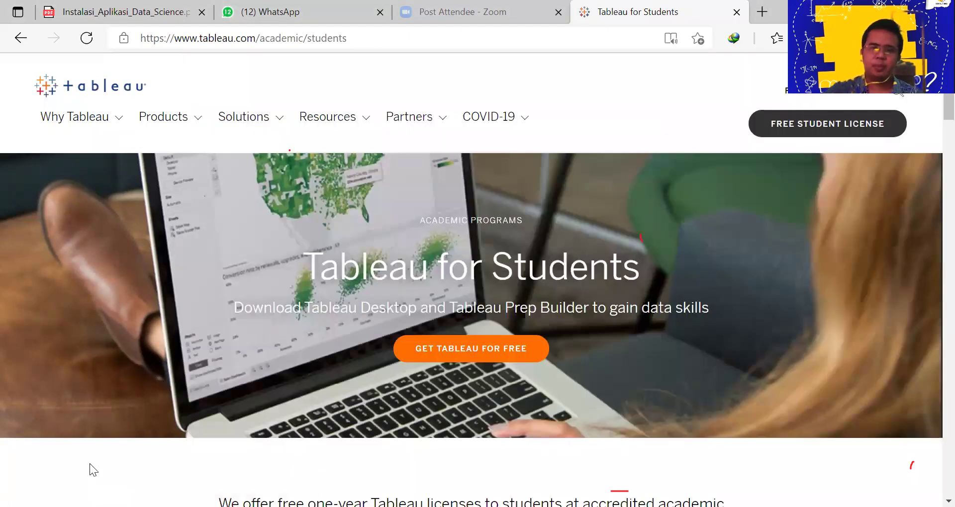
pyautogui.scroll(-8, 460, 374)
pyautogui.scroll(8, 465, 374)
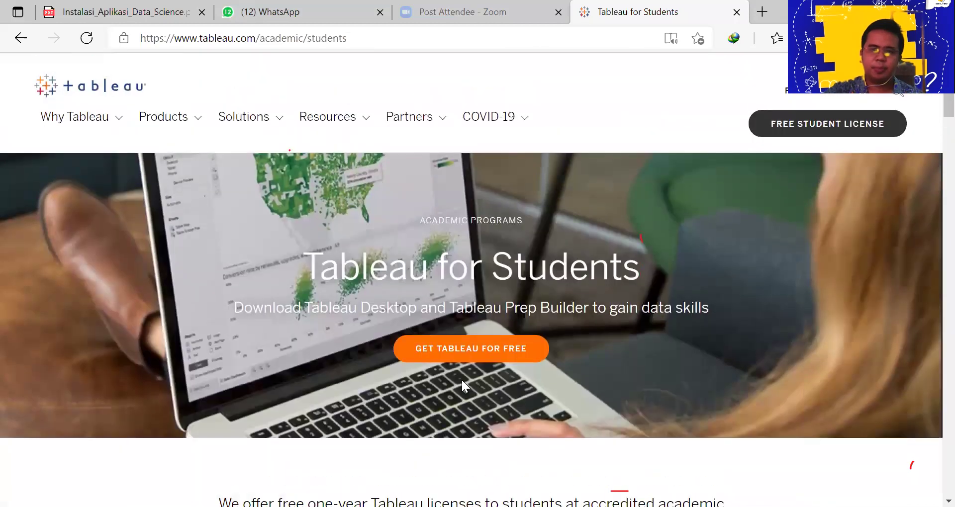
pyautogui.click(814, 129)
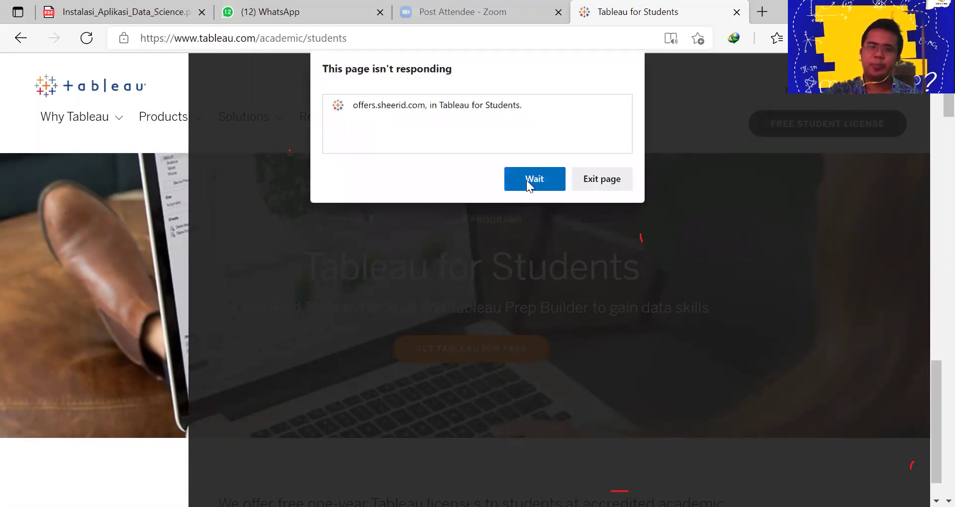
pyautogui.click(526, 180)
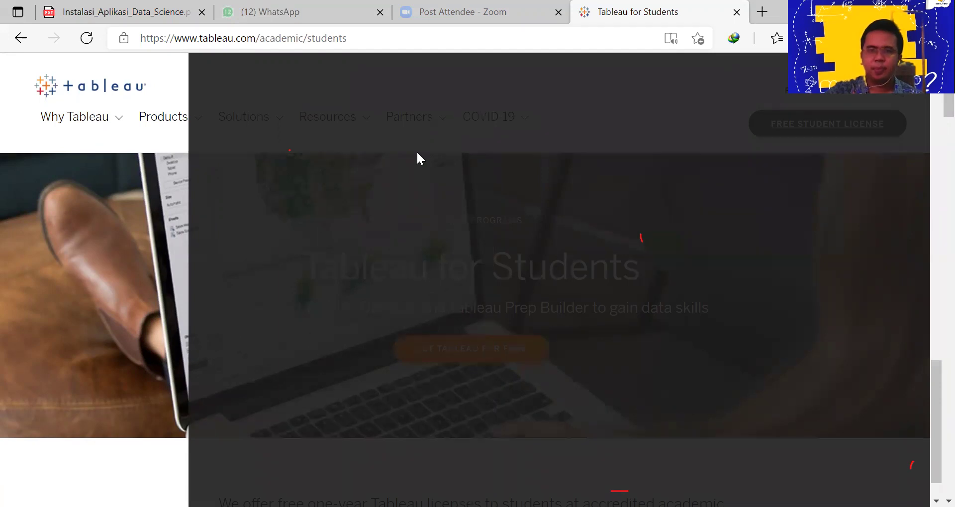
pyautogui.scroll(-20, 934, 209)
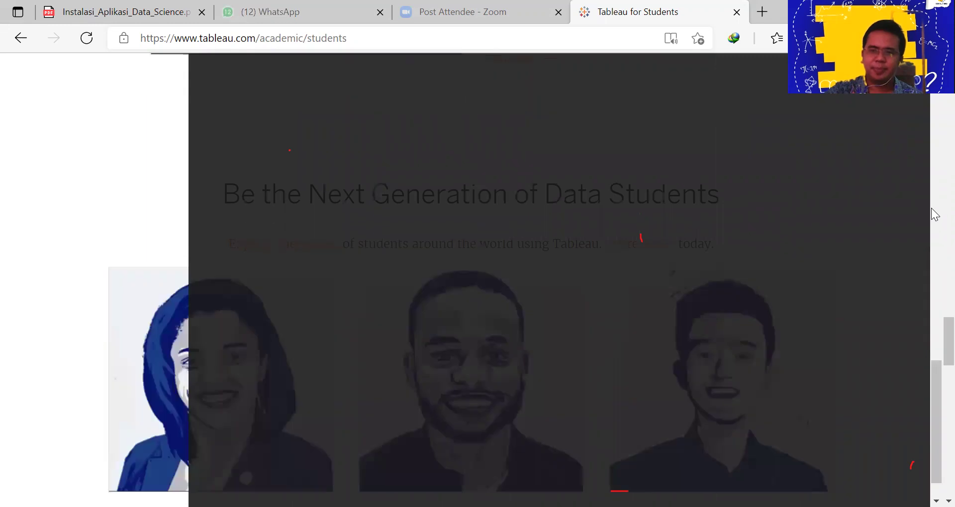
pyautogui.moveTo(947, 323); pyautogui.dragTo(947, 87)
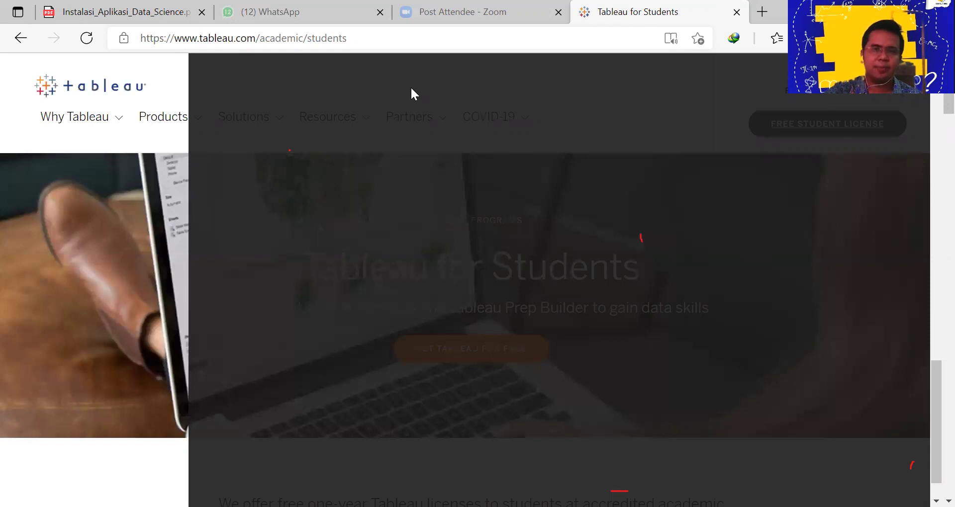
# Reload the Tableau for Students page twice with F5 until it displays normally
pyautogui.press('F5')
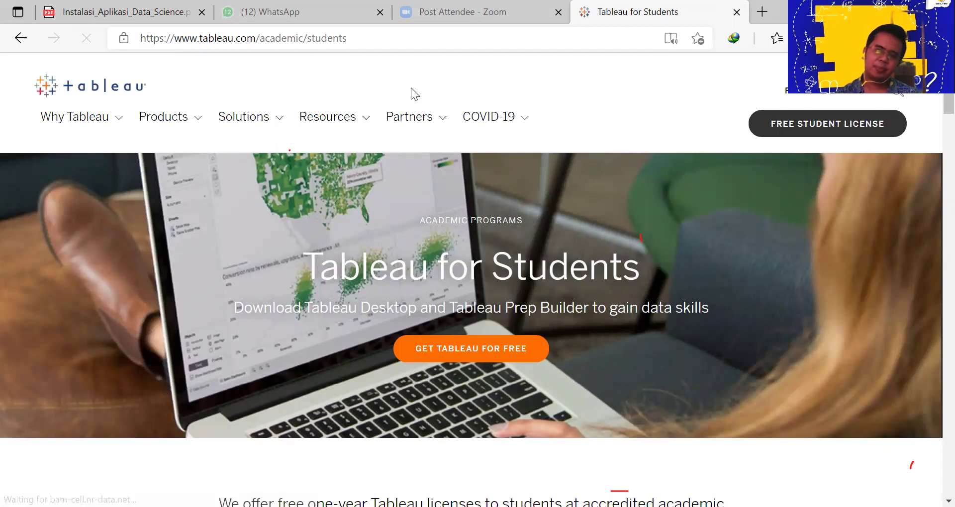
pyautogui.press('F5')
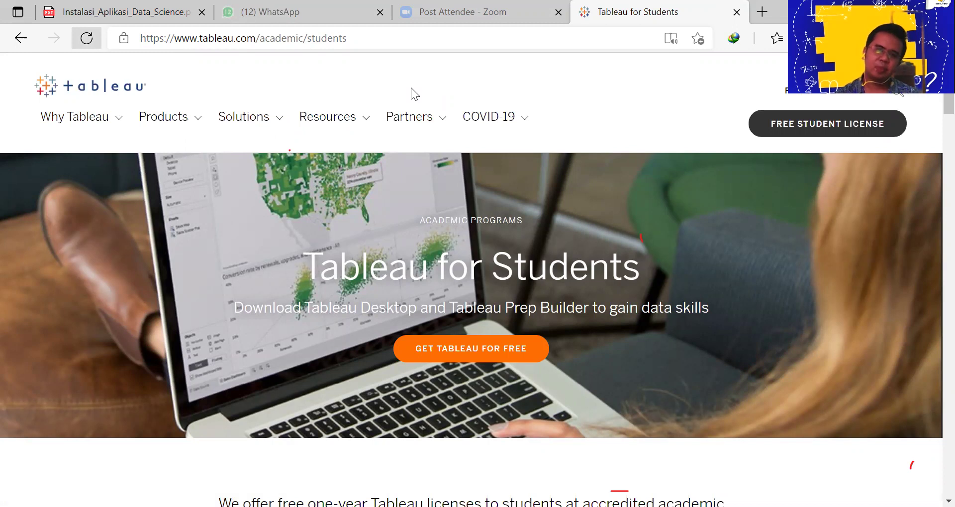
pyautogui.scroll(-3, 295, 263)
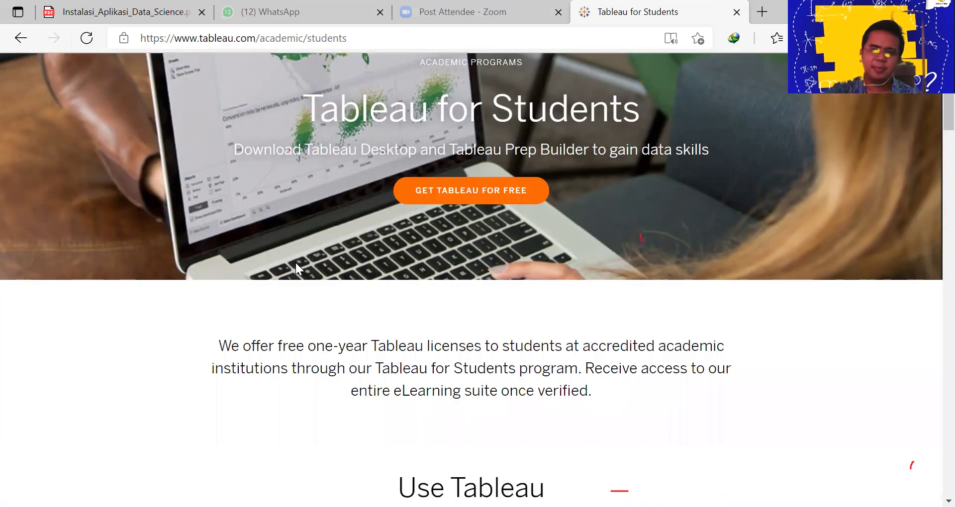
pyautogui.scroll(-13, 295, 264)
pyautogui.scroll(-7, 299, 266)
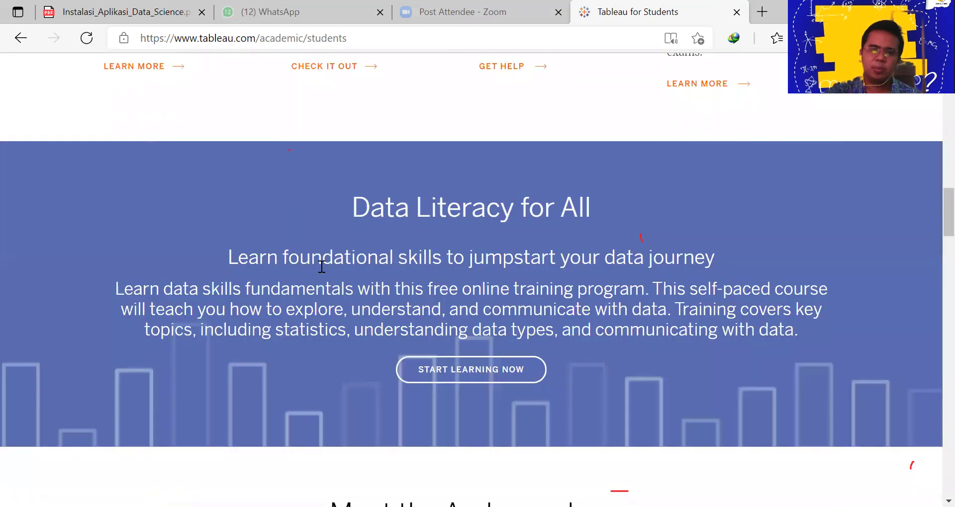
pyautogui.scroll(-5, 322, 267)
pyautogui.scroll(15, 321, 267)
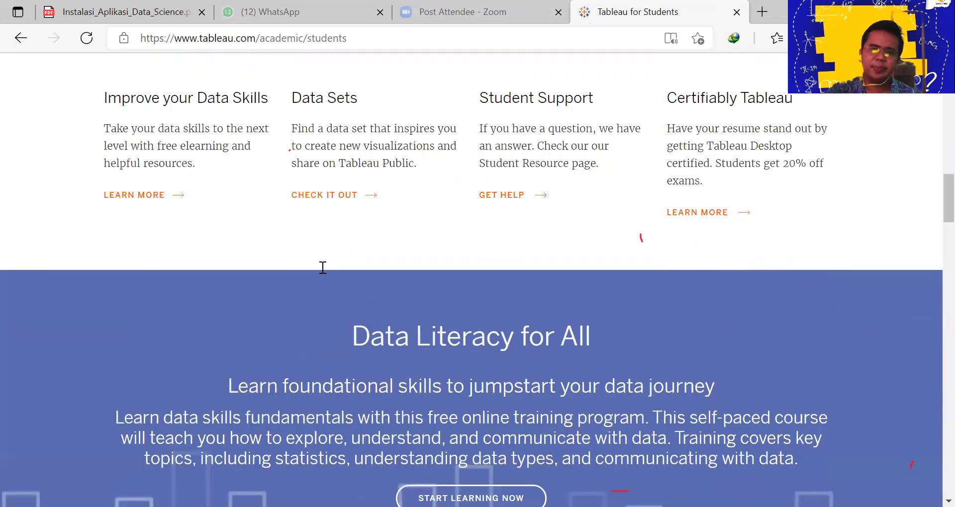
pyautogui.scroll(10, 323, 268)
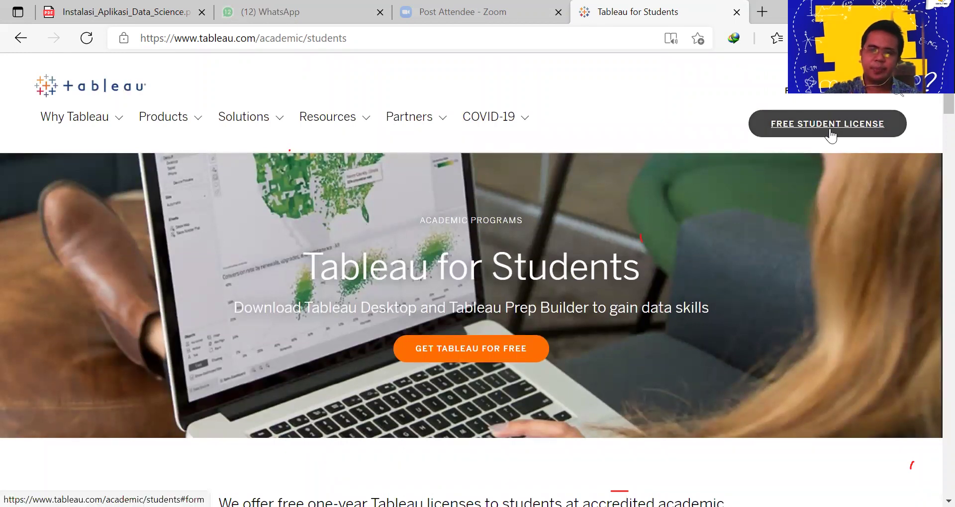
# Request the license form via GET TABLEAU FOR FREE, retrying after the request timeout error
pyautogui.click(480, 351)
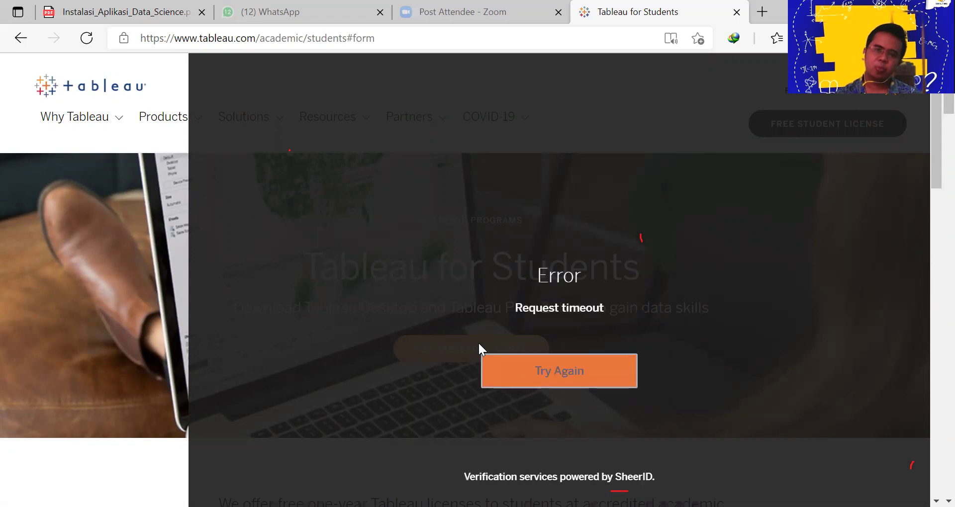
pyautogui.click(561, 373)
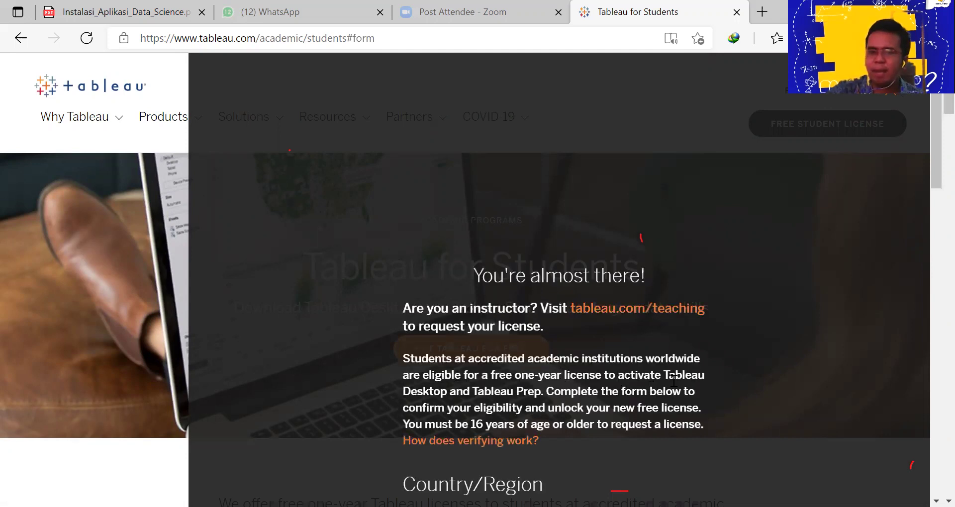
pyautogui.scroll(-4, 724, 357)
pyautogui.scroll(3, 723, 358)
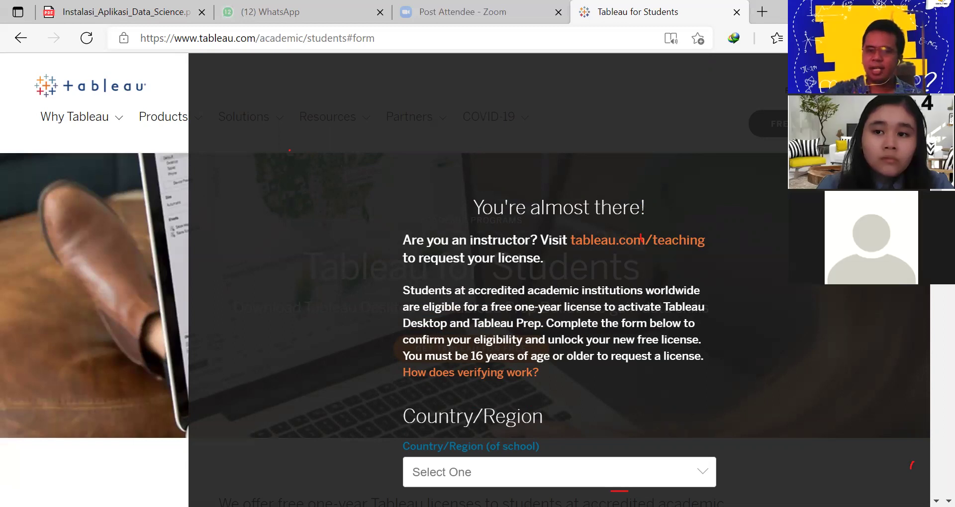
# Pick Indonesia in the Country/Region list by typing 'indon' and selecting the suggestion
pyautogui.scroll(-3, 494, 410)
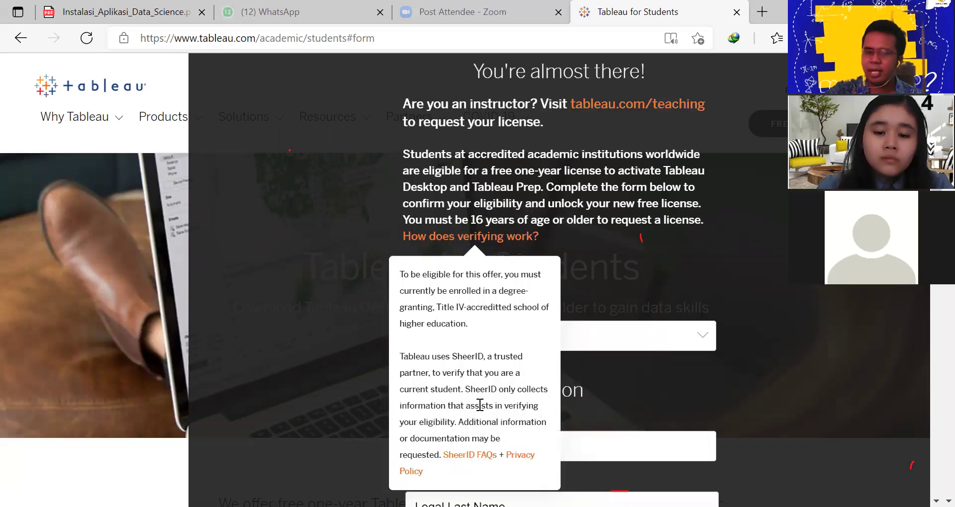
pyautogui.click(590, 337)
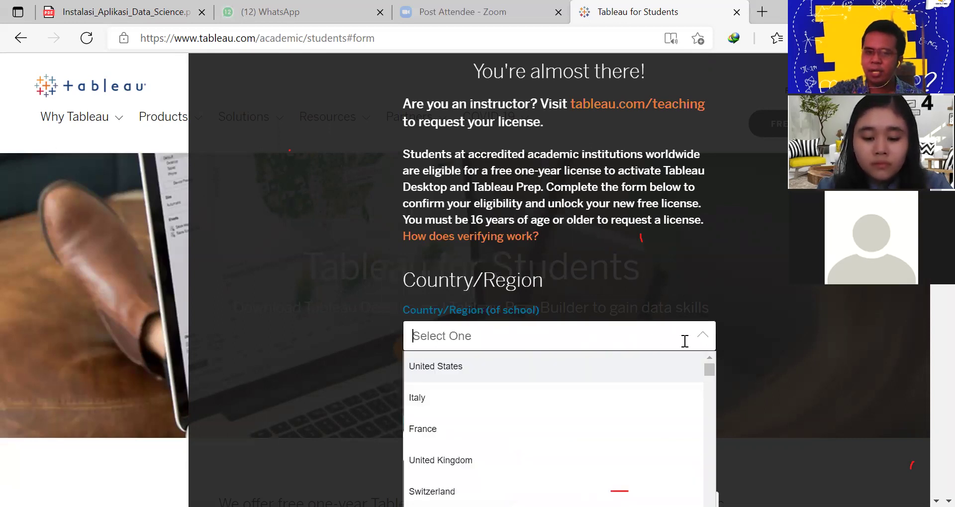
pyautogui.scroll(-10, 593, 419)
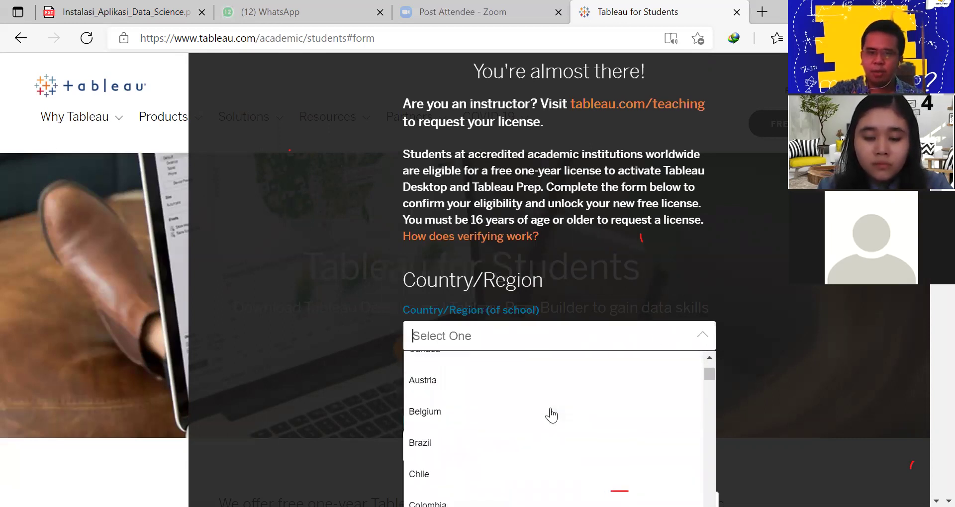
pyautogui.scroll(-3, 551, 415)
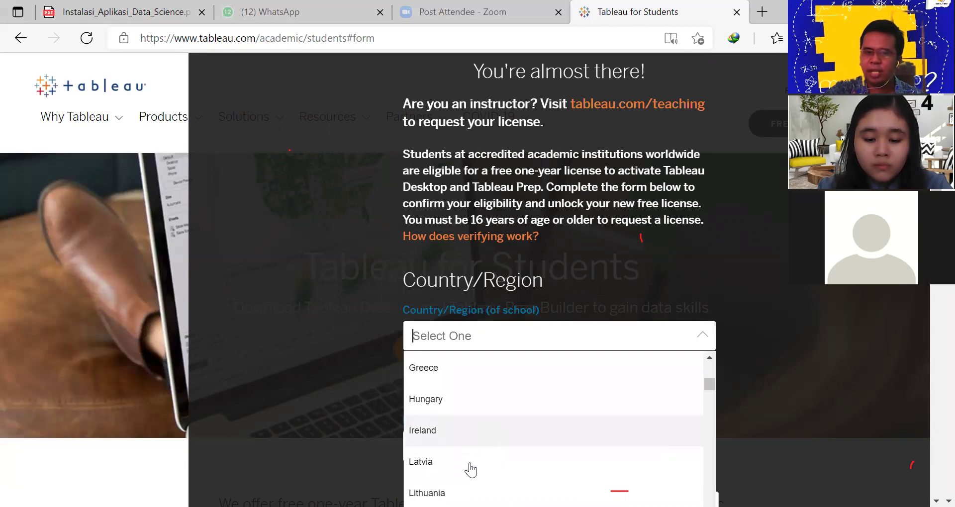
pyautogui.scroll(-2, 460, 468)
pyautogui.scroll(-5, 475, 460)
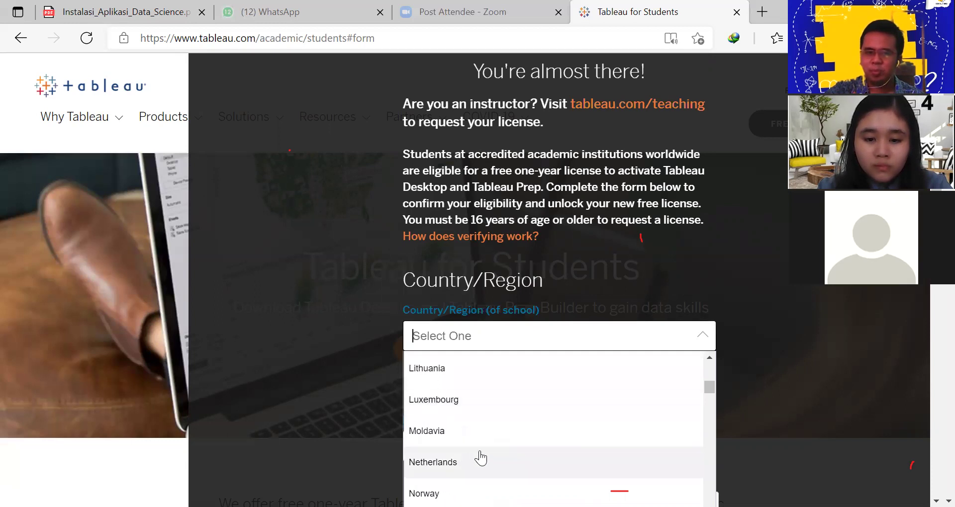
pyautogui.scroll(8, 480, 455)
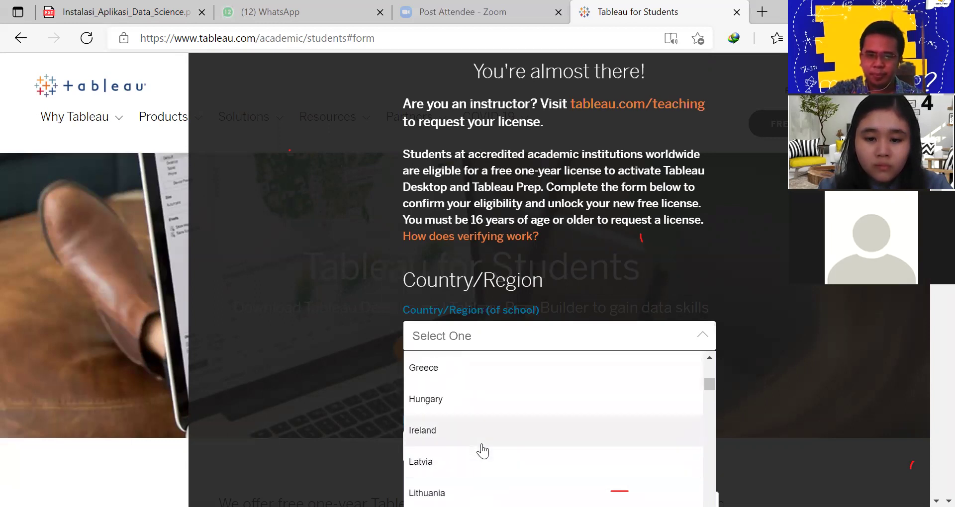
pyautogui.scroll(8, 490, 439)
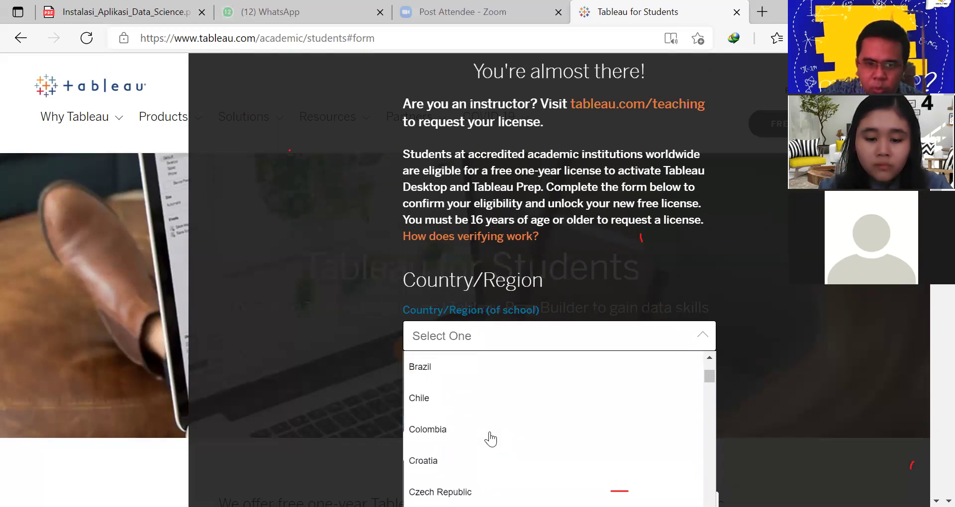
pyautogui.scroll(3, 490, 438)
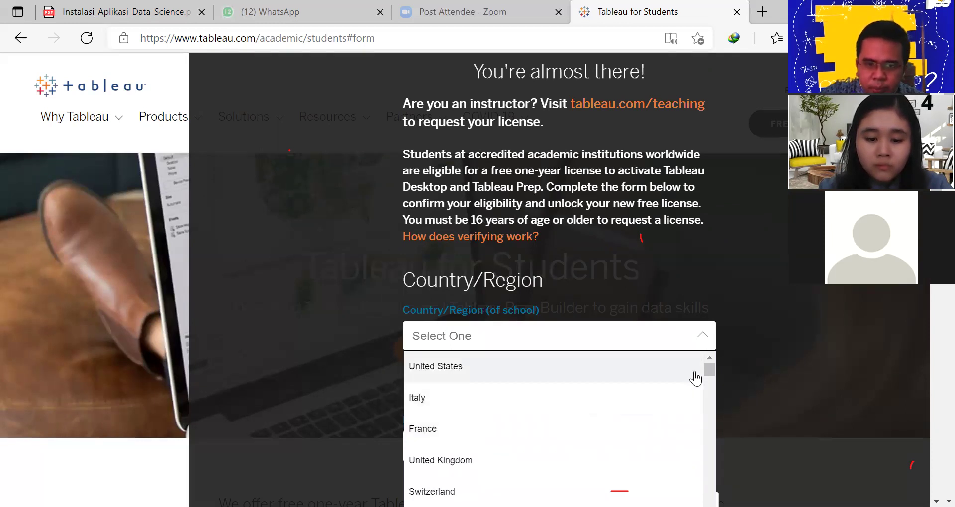
pyautogui.write('in')
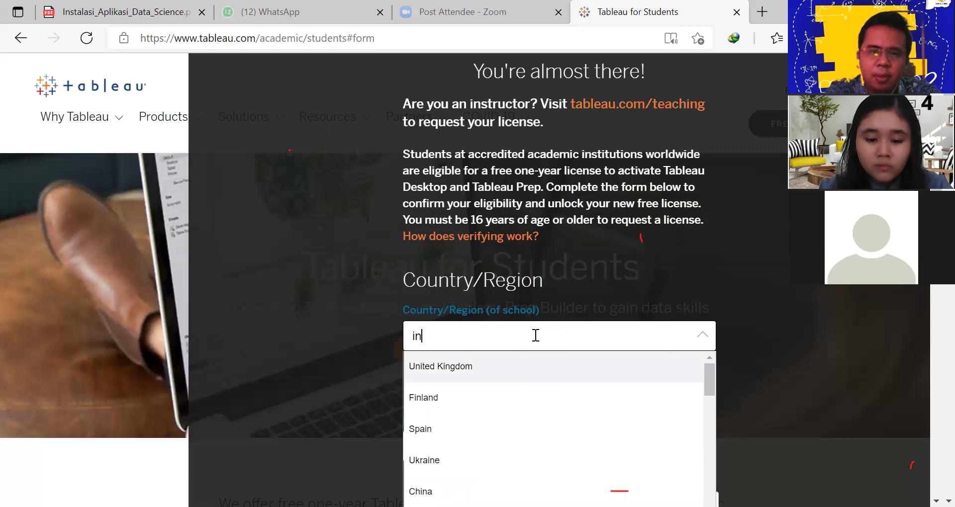
pyautogui.write('don')
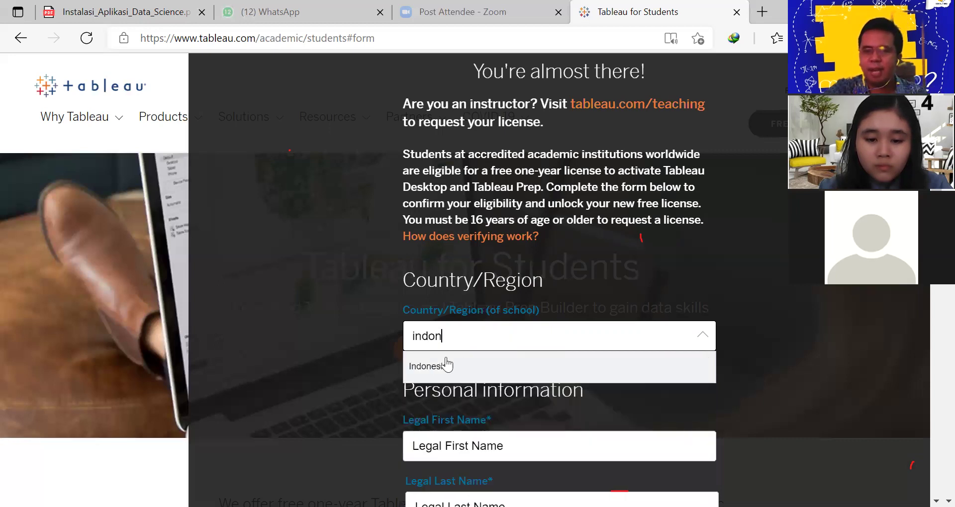
pyautogui.click(438, 368)
pyautogui.scroll(-10, 578, 406)
pyautogui.scroll(7, 599, 403)
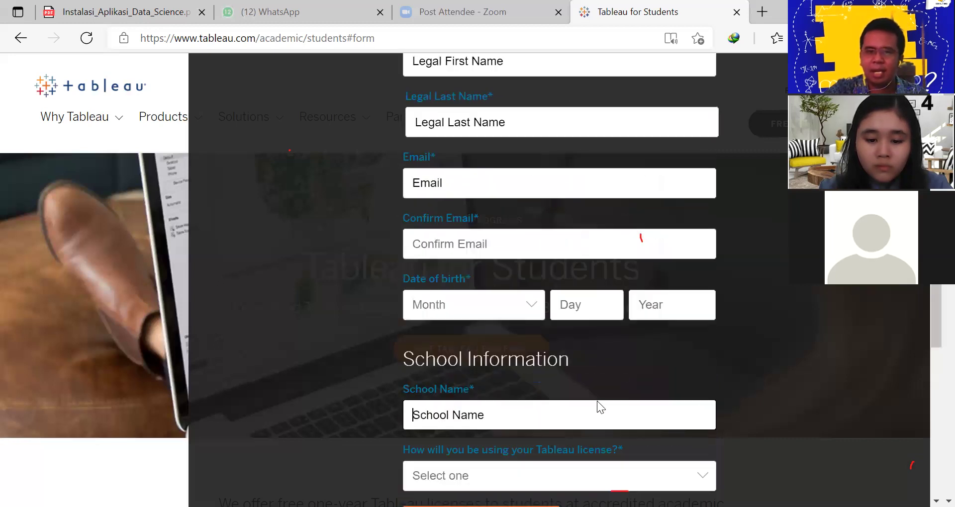
pyautogui.scroll(3, 527, 296)
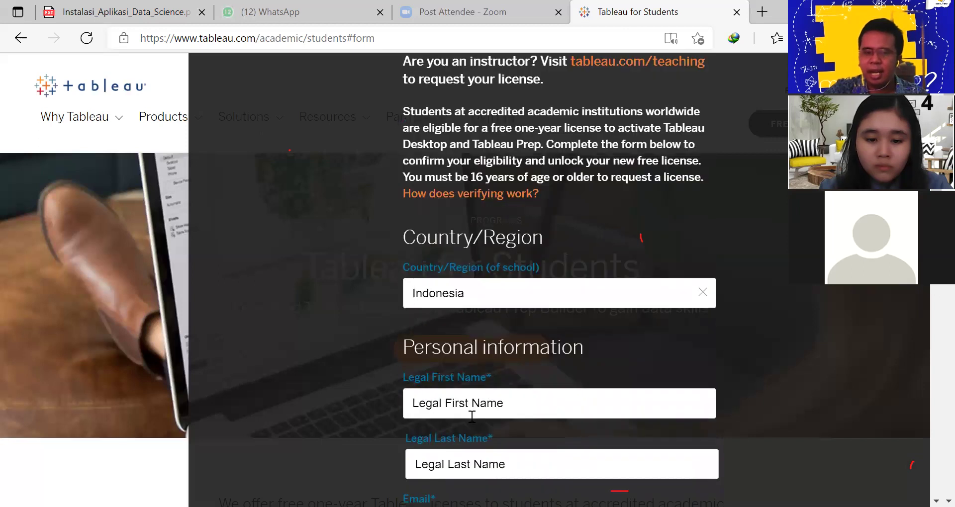
# Enter the student's legal first name and legal last name
pyautogui.scroll(-1, 465, 458)
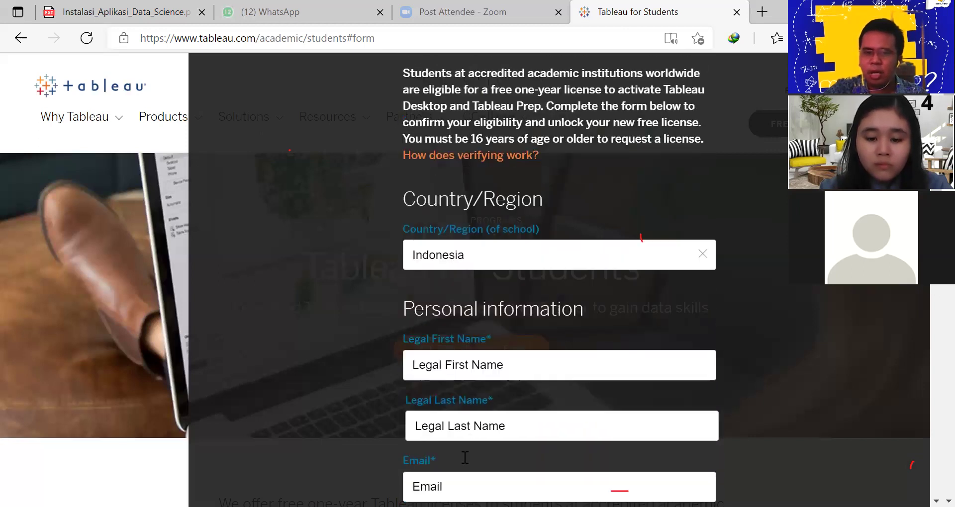
pyautogui.scroll(-1, 465, 458)
pyautogui.click(487, 327)
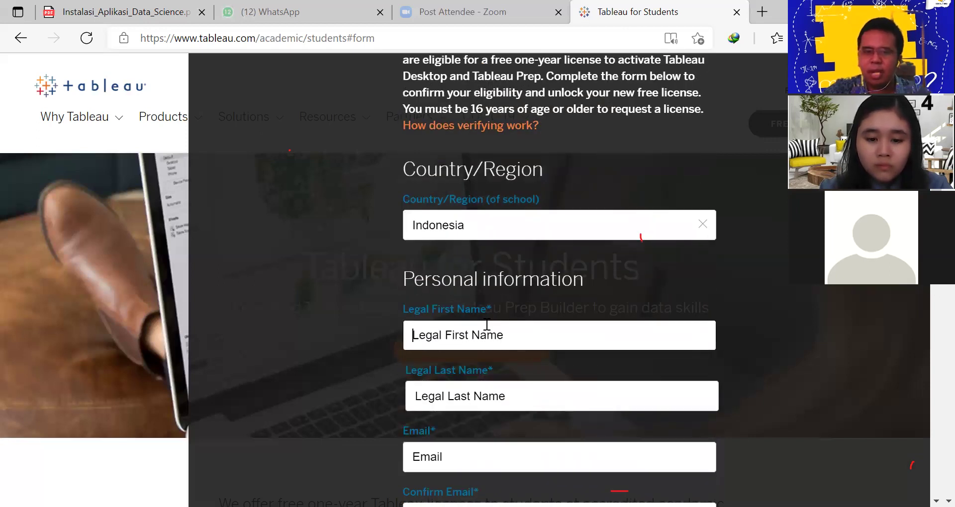
pyautogui.write('William')
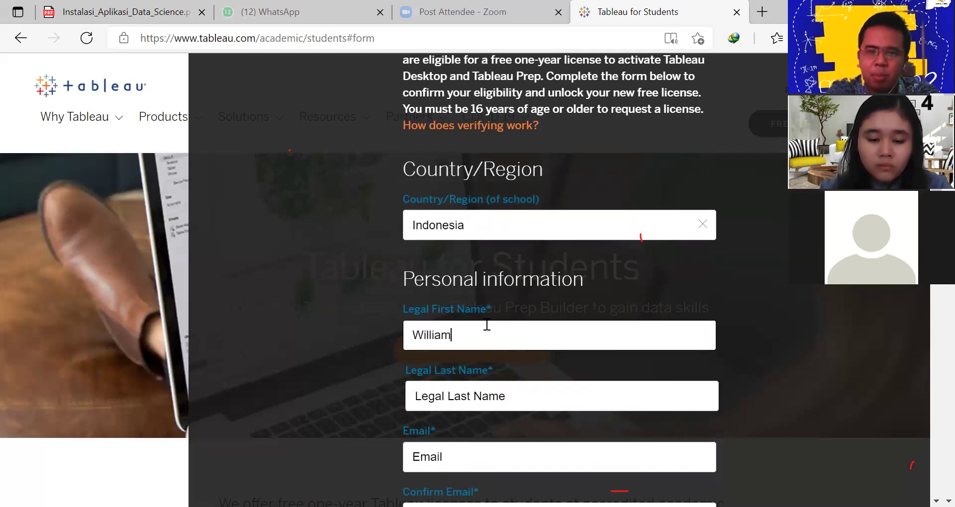
pyautogui.click(562, 396)
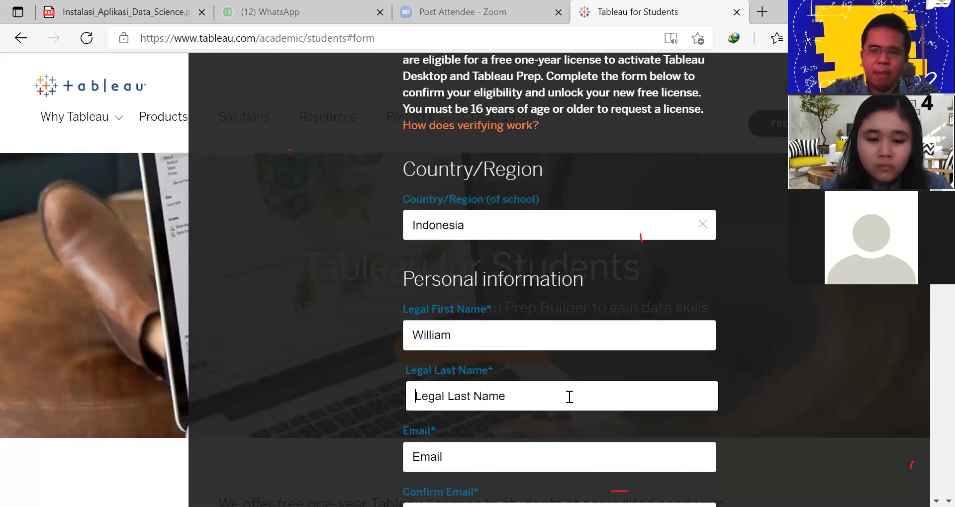
pyautogui.write('t')
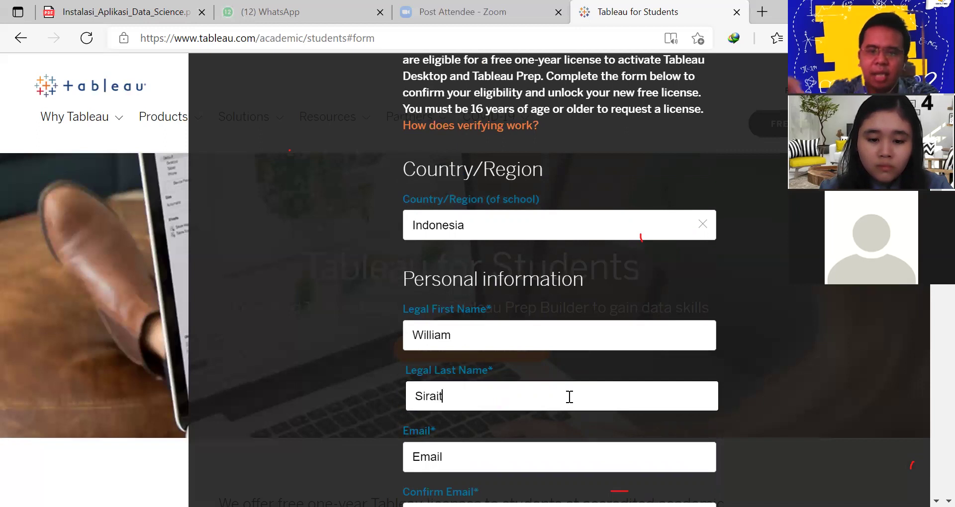
# Type the student's school email address into the Email field, correcting typos
pyautogui.click(451, 458)
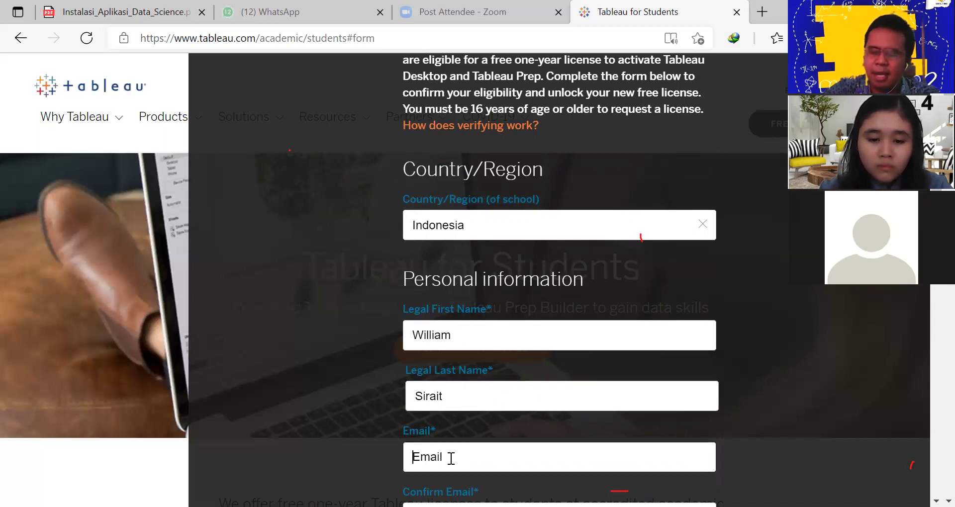
pyautogui.click(451, 458)
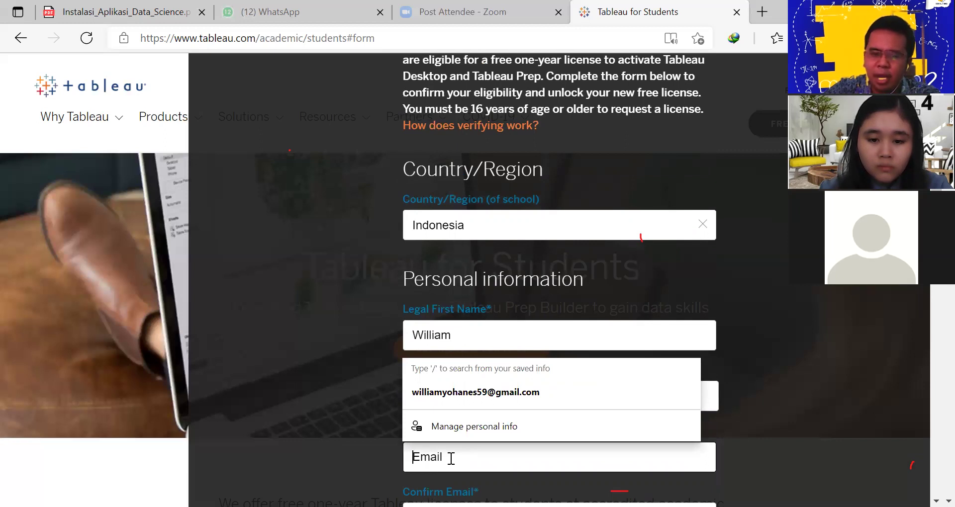
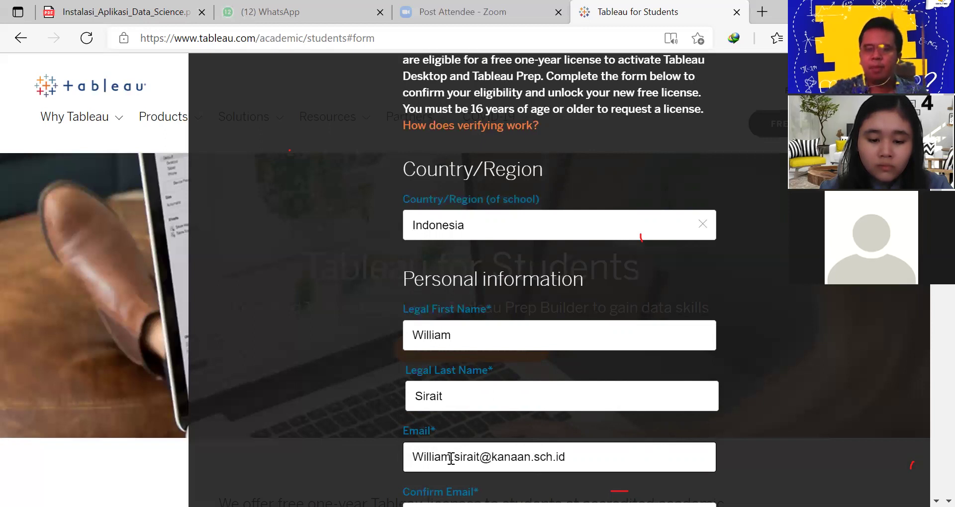
pyautogui.scroll(-1, 431, 438)
# Copy the school email from the Email field and paste it into Confirm Email
pyautogui.moveTo(563, 389); pyautogui.dragTo(388, 371)
pyautogui.hotkey('ctrl', 'c')
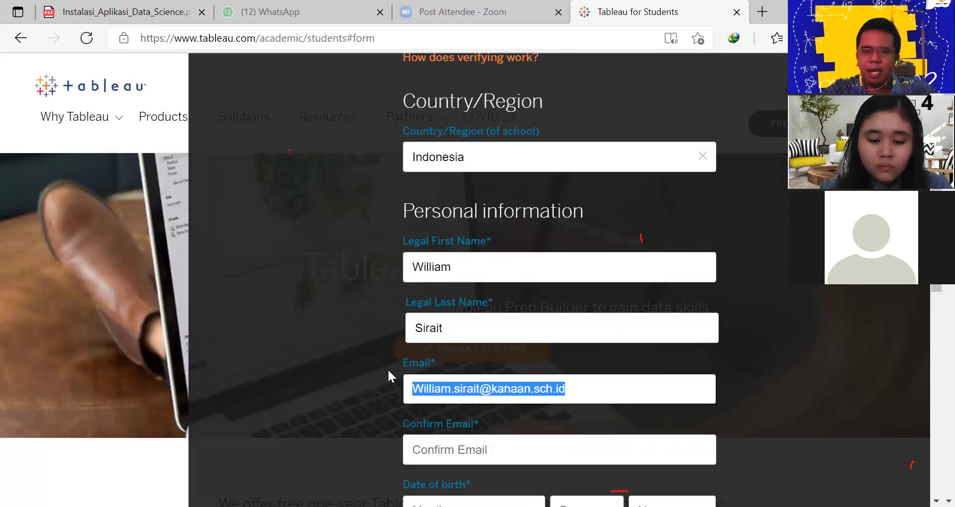
pyautogui.scroll(-1, 456, 389)
pyautogui.click(455, 388)
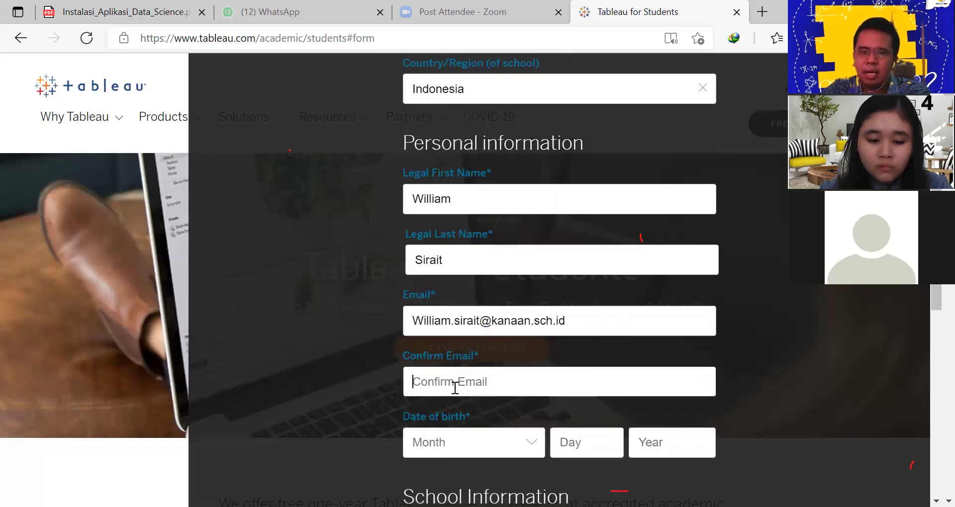
pyautogui.hotkey('ctrl', 'v')
pyautogui.scroll(-1, 371, 422)
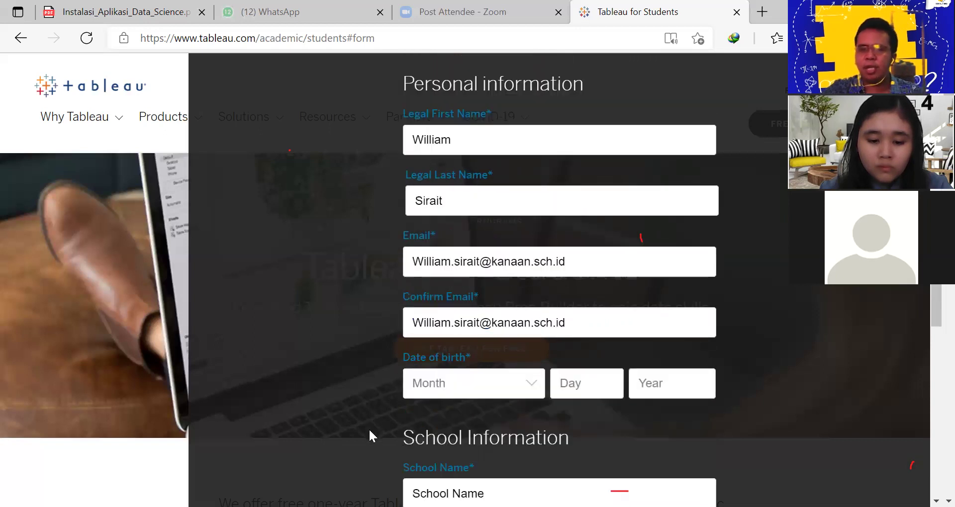
pyautogui.scroll(-3, 538, 374)
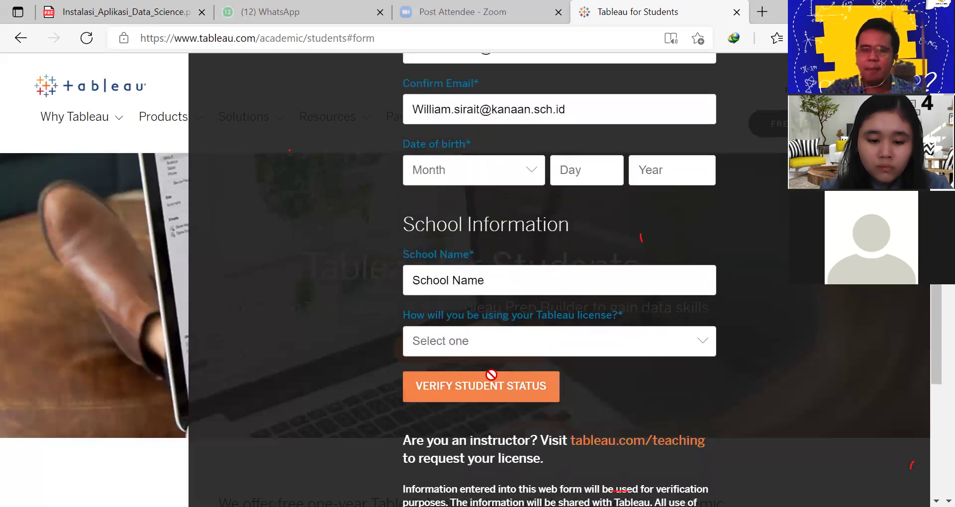
pyautogui.scroll(1, 419, 348)
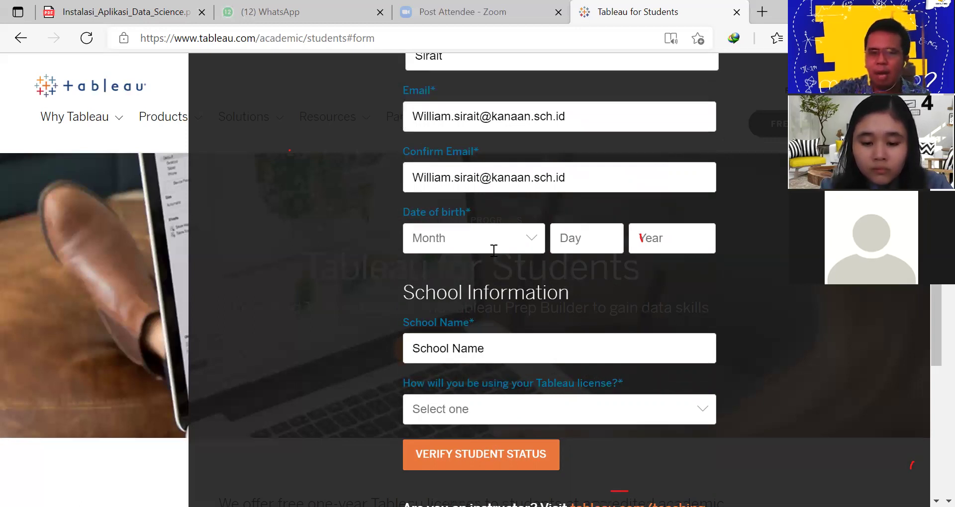
pyautogui.click(540, 241)
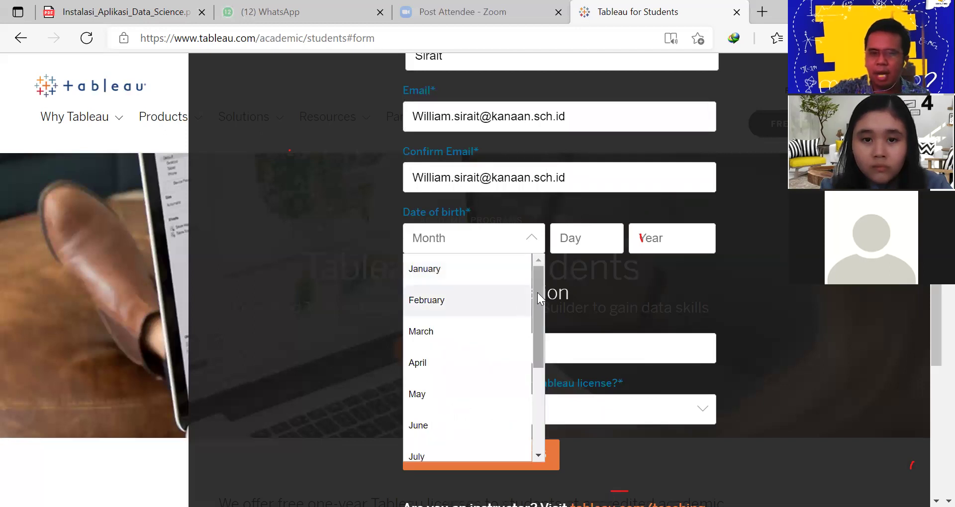
pyautogui.moveTo(537, 292); pyautogui.dragTo(494, 366)
pyautogui.click(454, 348)
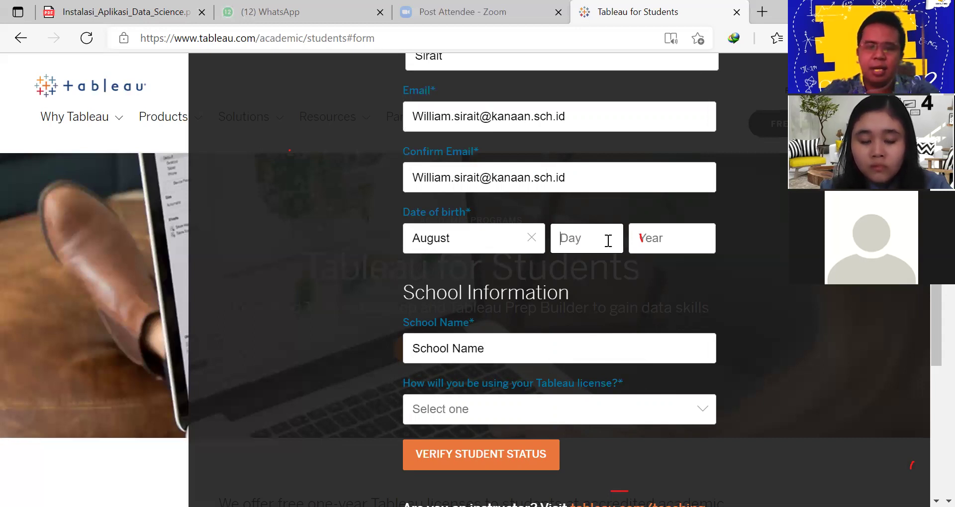
pyautogui.write('10')
pyautogui.click(687, 233)
pyautogui.write('1992')
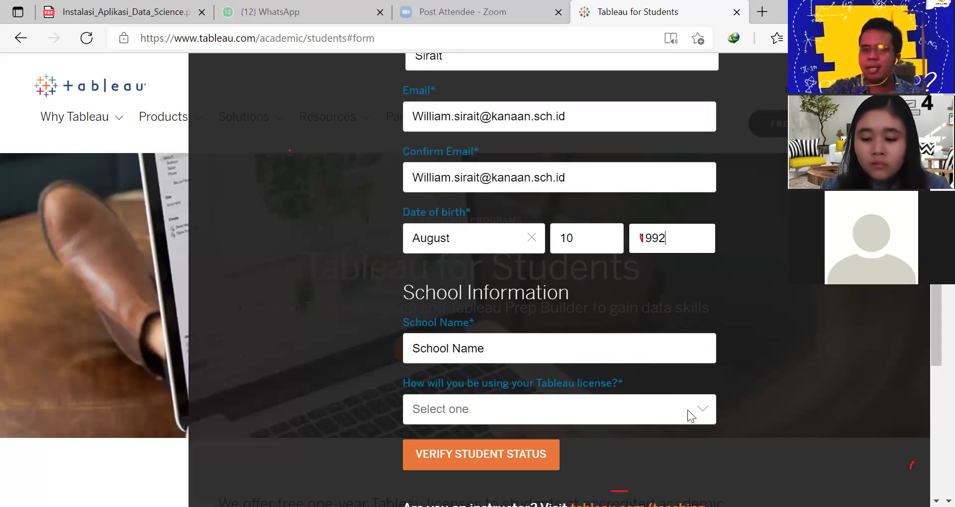
# Set the license use to 'Learning as a part of a course'
pyautogui.click(704, 404)
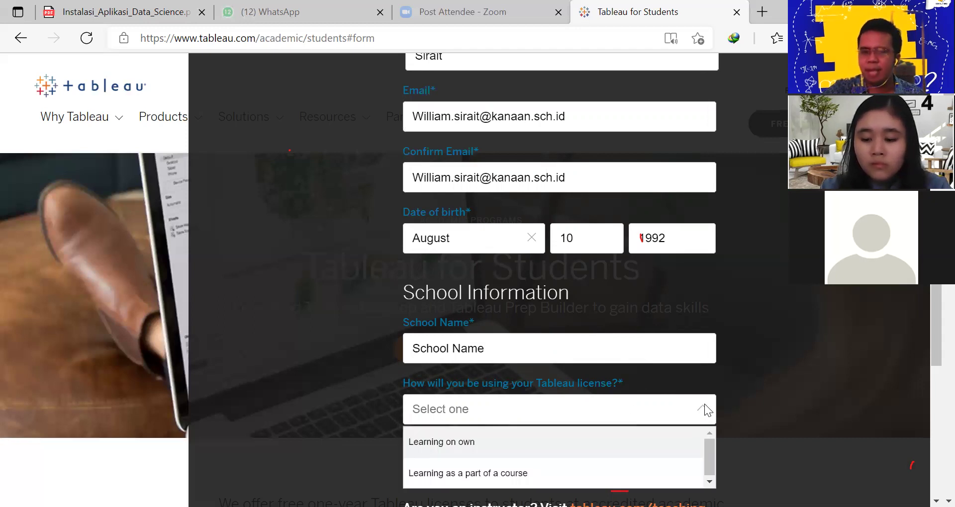
pyautogui.click(507, 475)
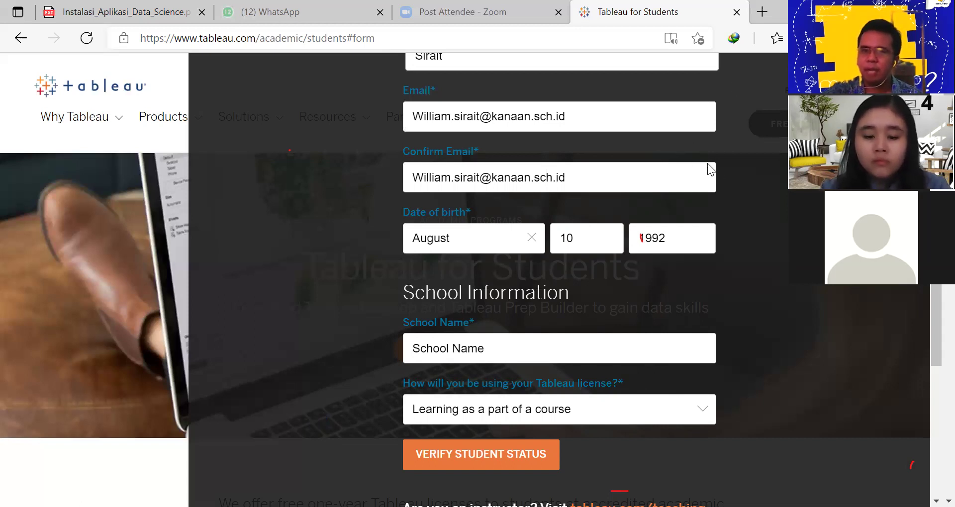
pyautogui.scroll(10, 680, 233)
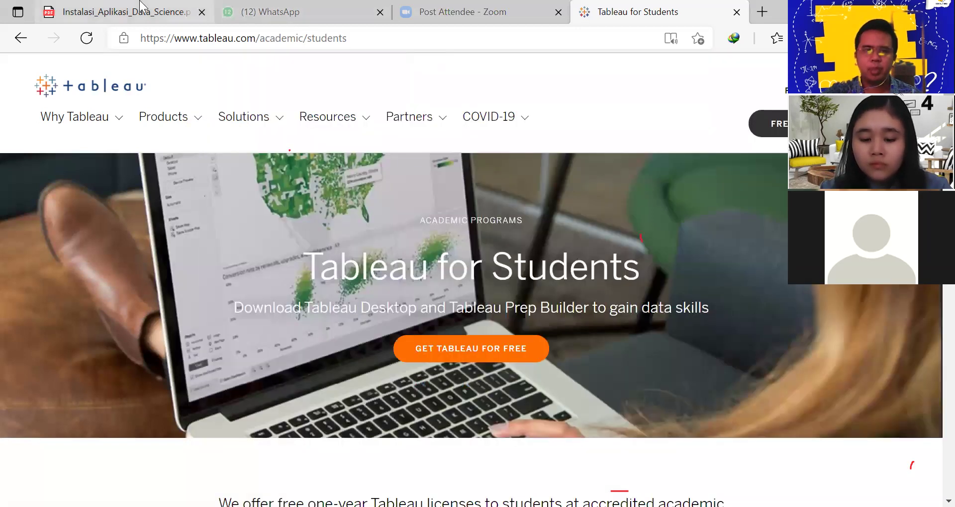
# Copy the anaconda.com downloads link from page 6 of Instalasi_Aplikasi_Data_Science.pdf
pyautogui.click(141, 9)
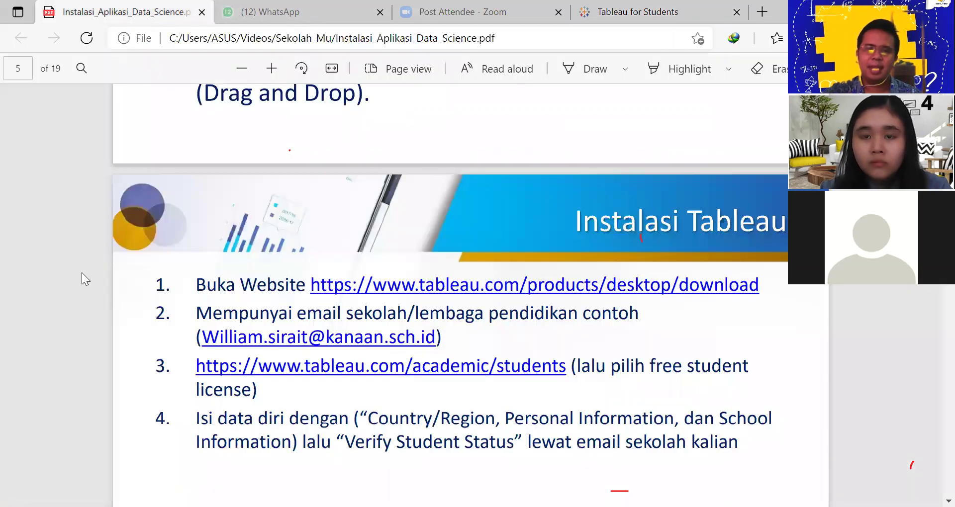
pyautogui.scroll(-10, 324, 348)
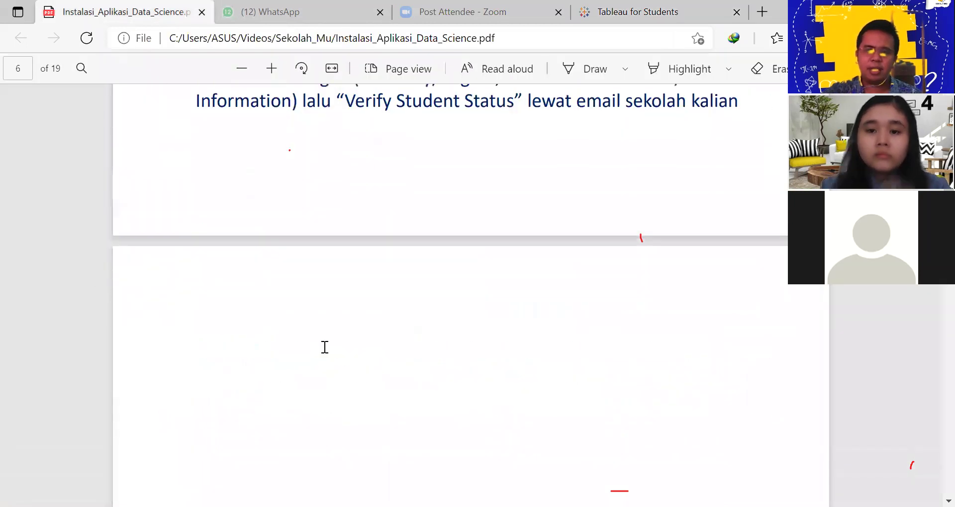
pyautogui.scroll(3, 322, 346)
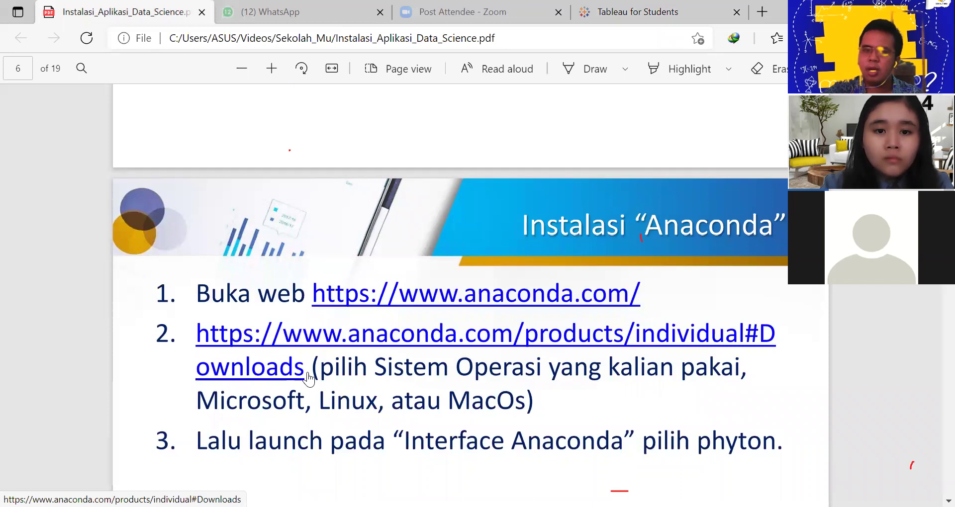
pyautogui.rightClick(293, 370)
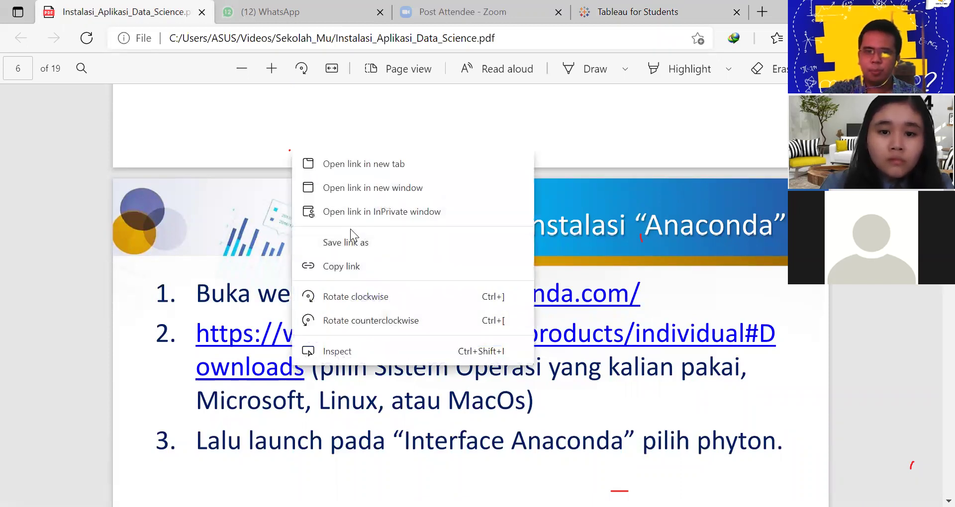
pyautogui.click(353, 268)
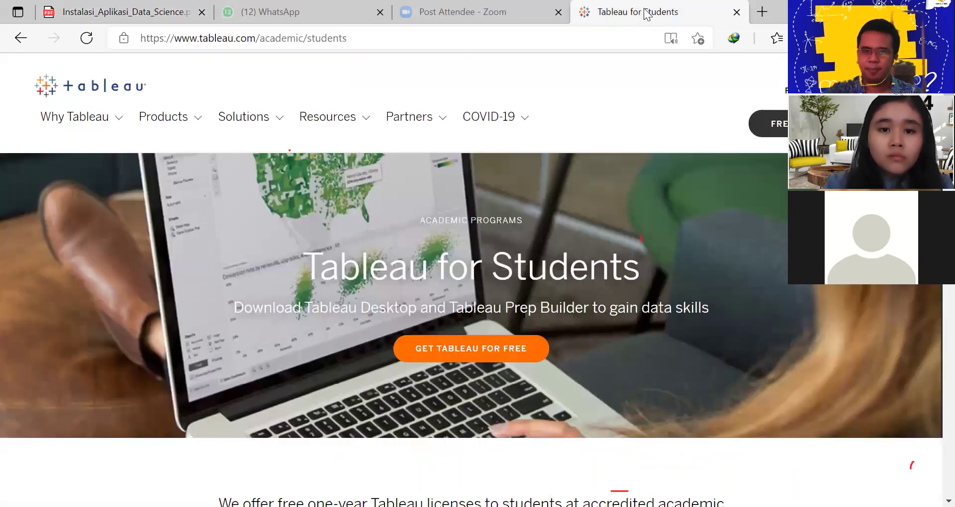
# Paste the Anaconda downloads link into the Tableau tab's address bar and load it
pyautogui.click(646, 15)
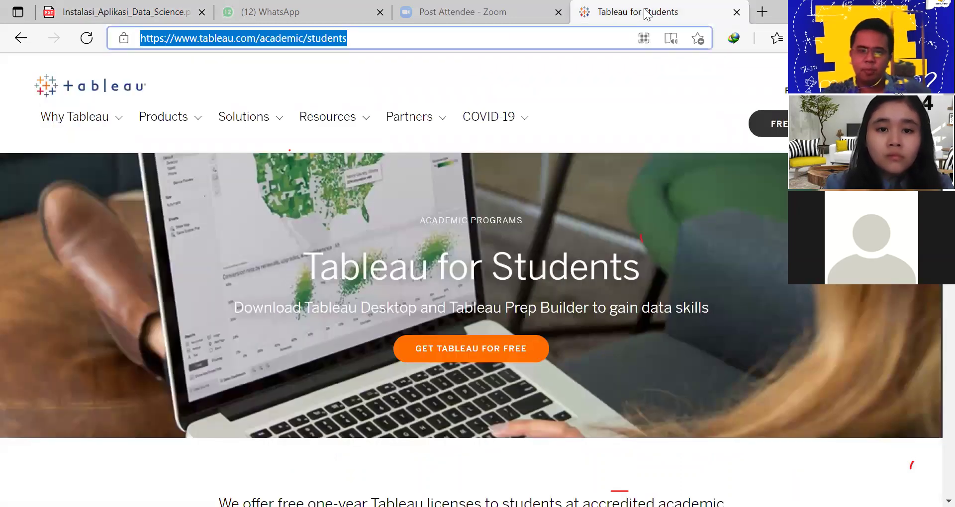
pyautogui.hotkey('ctrl', 'v')
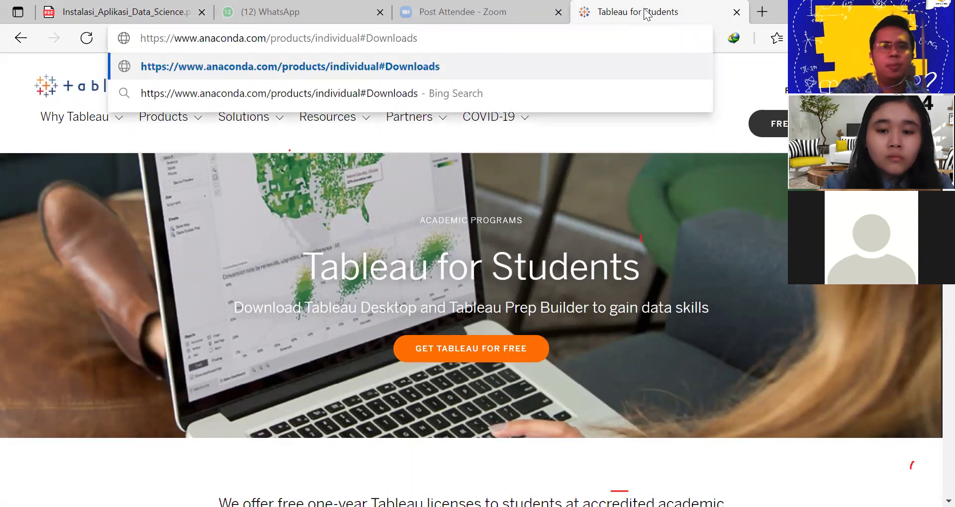
pyautogui.press('Return')
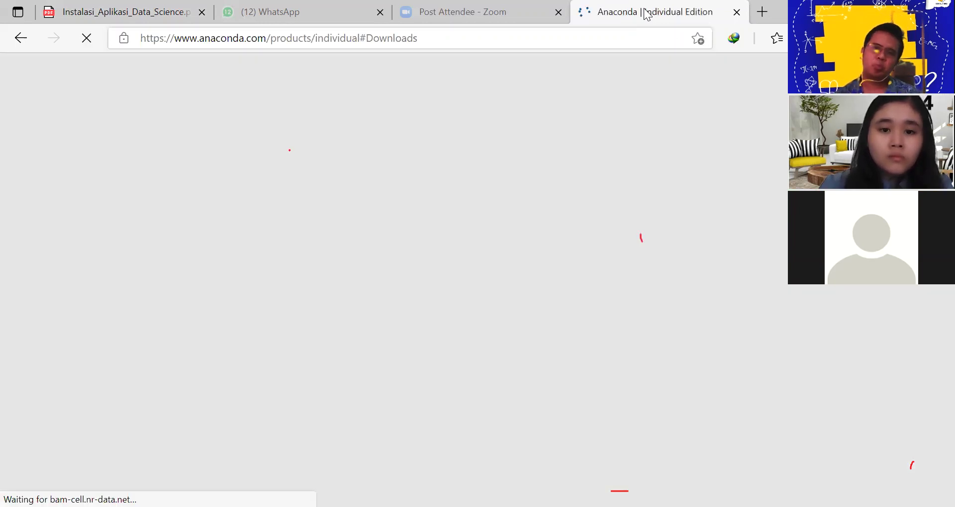
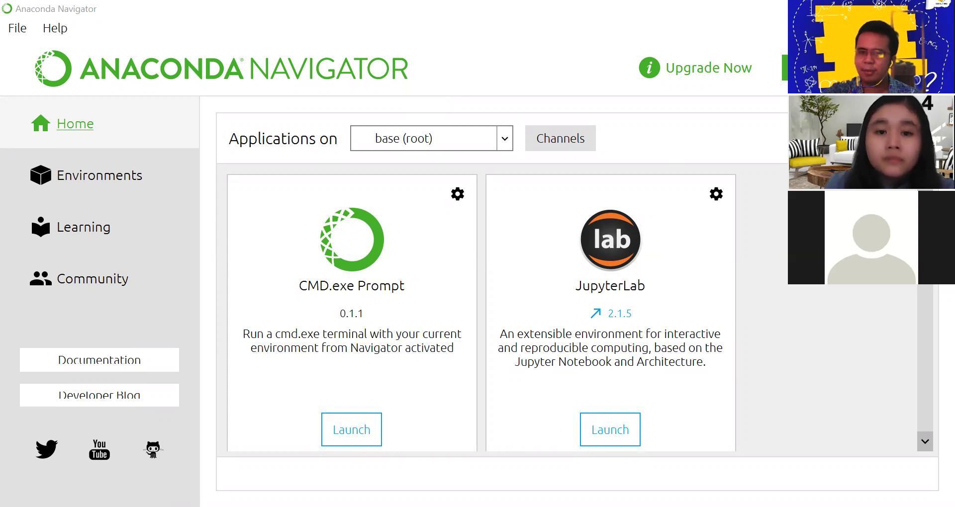
# Browse the Navigator application cards, including Jupyter Notebook 6.0.3 and Orange 3, and launch Jupyter Notebook
pyautogui.scroll(-5, 671, 330)
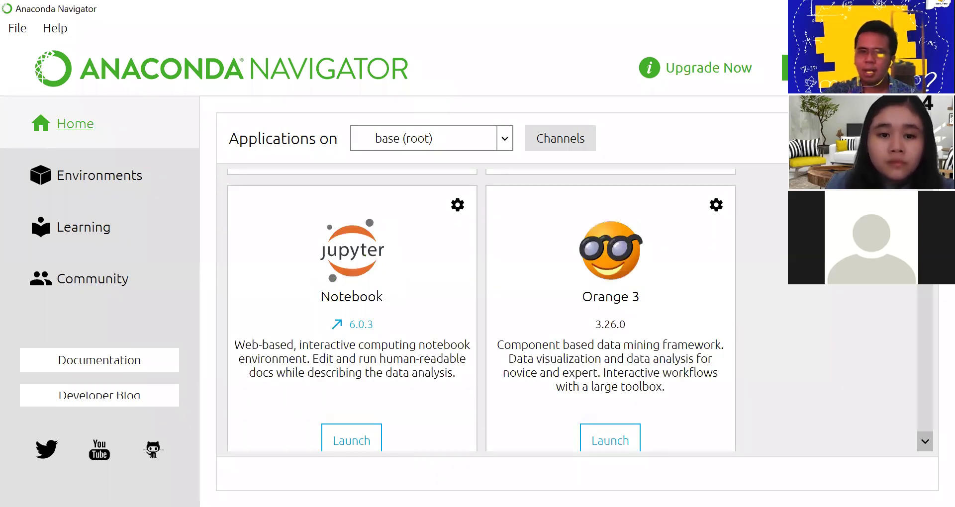
pyautogui.scroll(1, 481, 308)
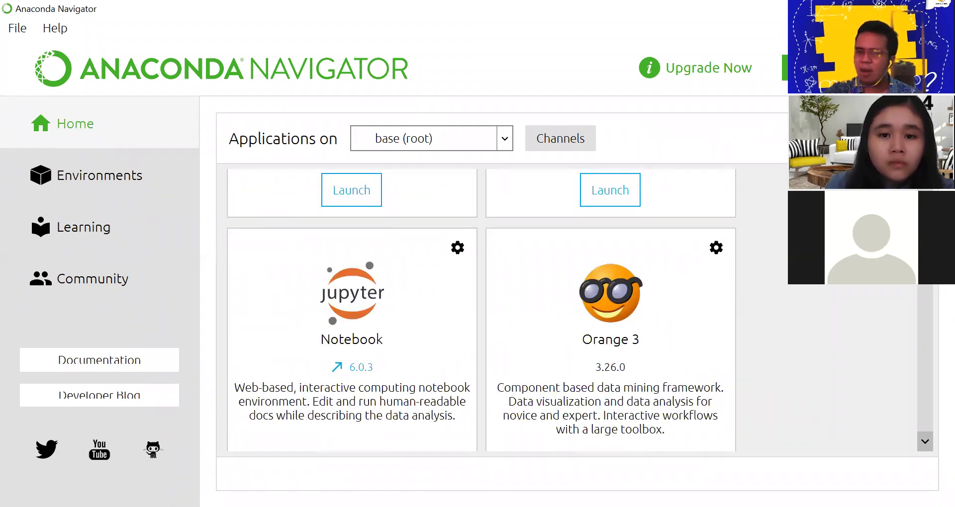
pyautogui.scroll(-4, 481, 308)
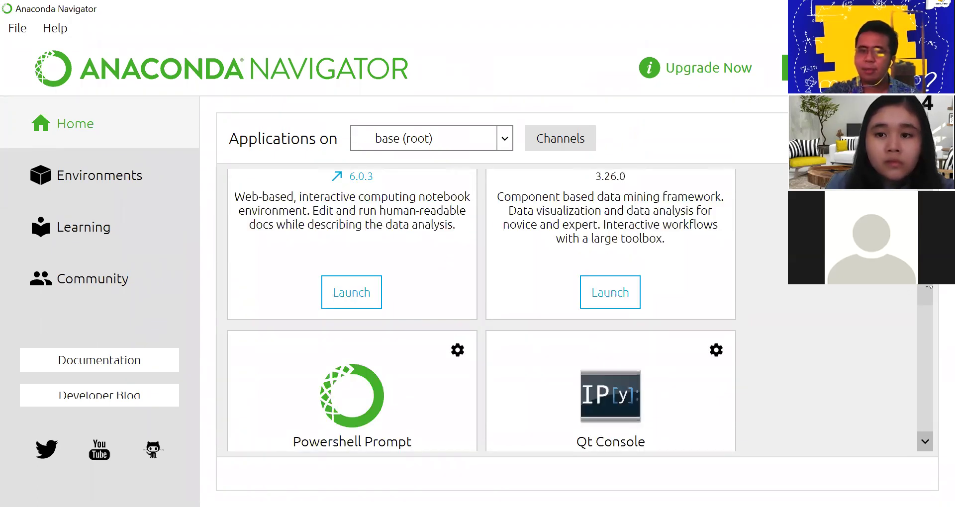
pyautogui.scroll(-4, 926, 296)
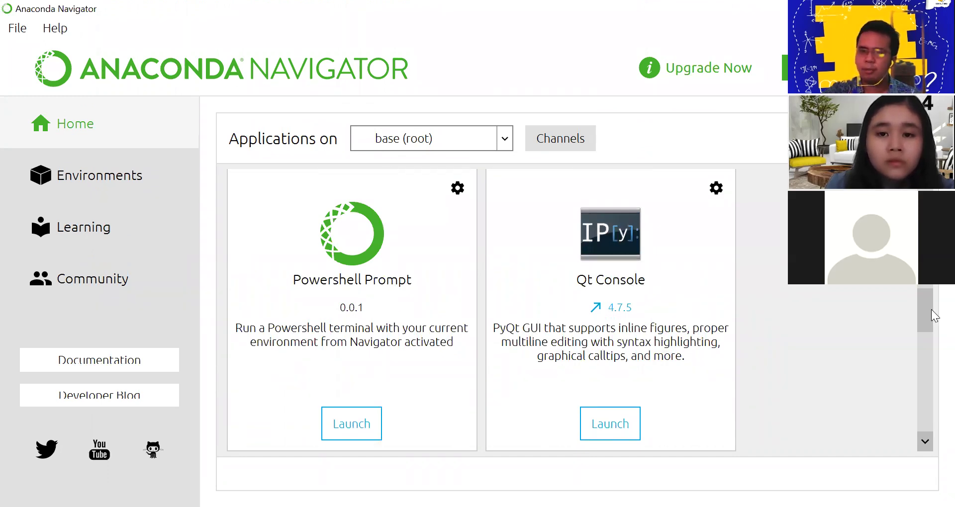
pyautogui.scroll(-6, 926, 309)
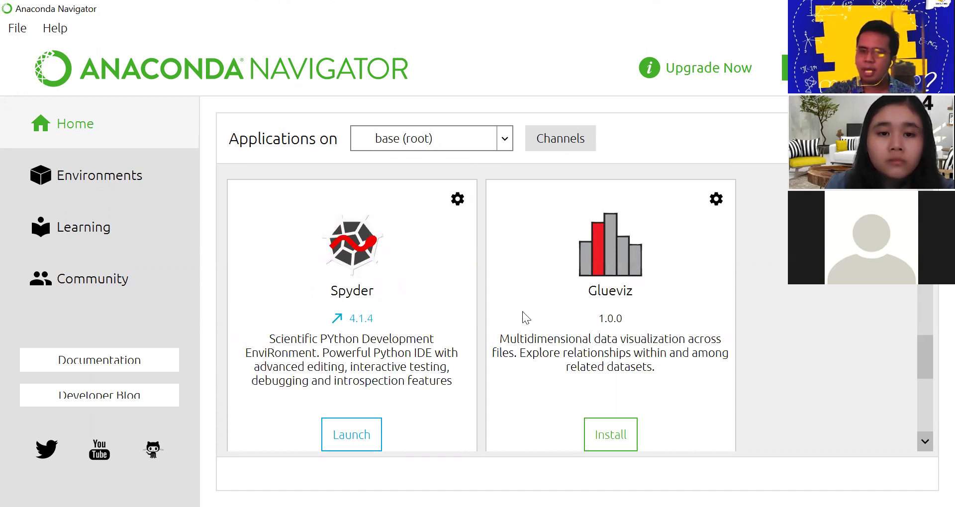
pyautogui.scroll(-5, 877, 372)
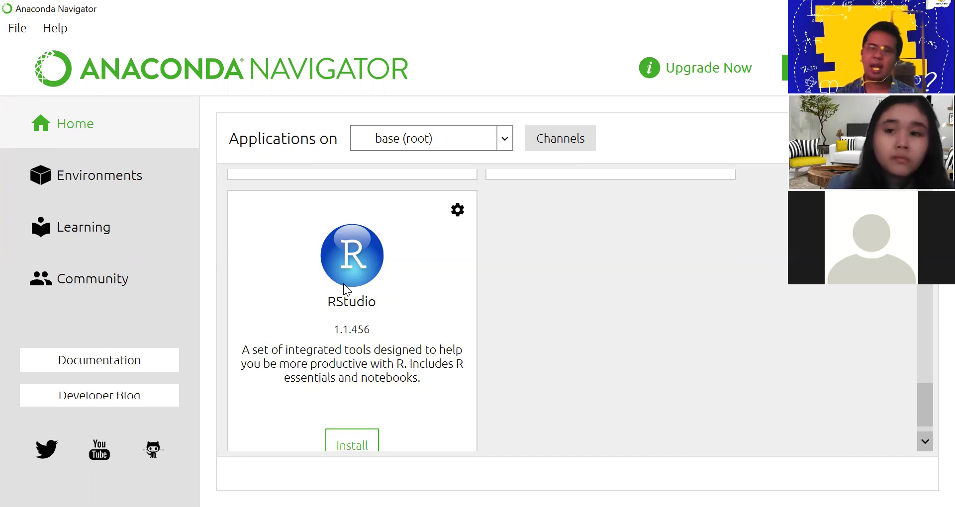
pyautogui.scroll(3, 341, 294)
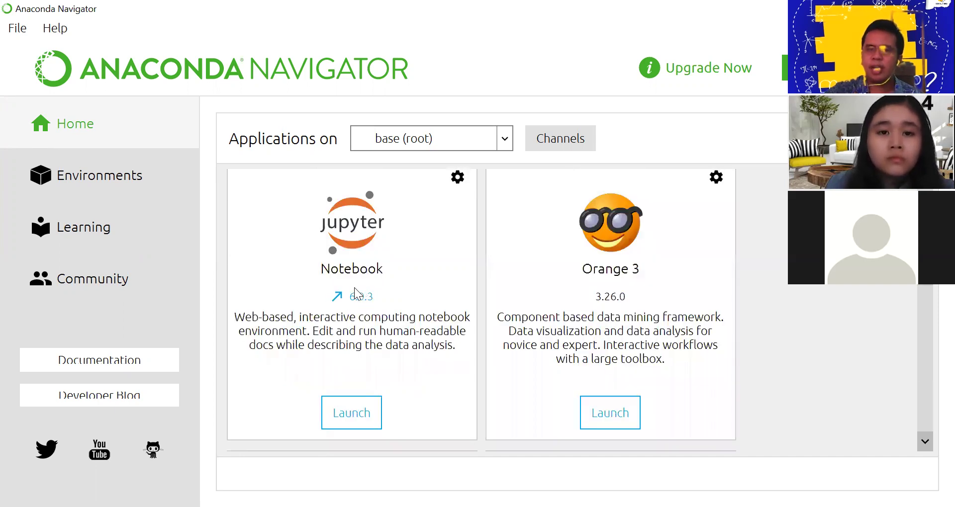
pyautogui.scroll(3, 342, 276)
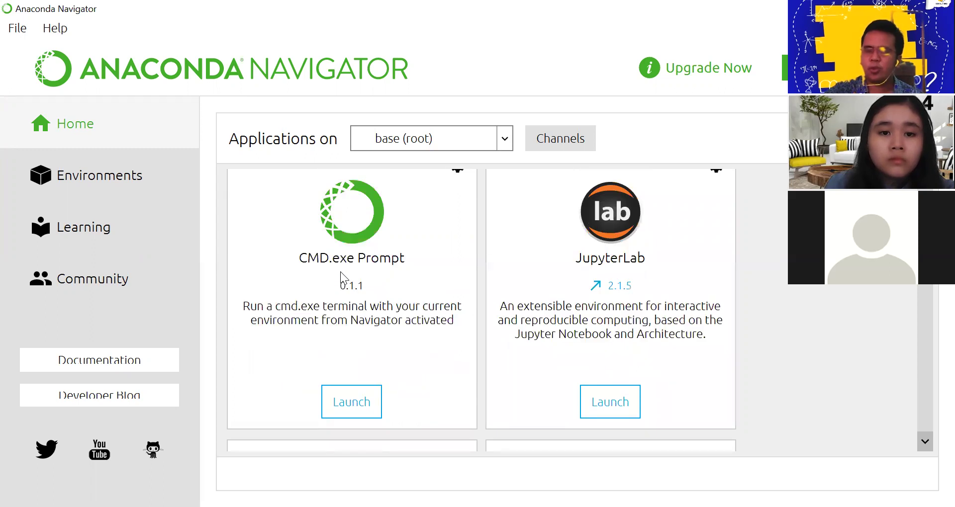
pyautogui.scroll(-3, 346, 282)
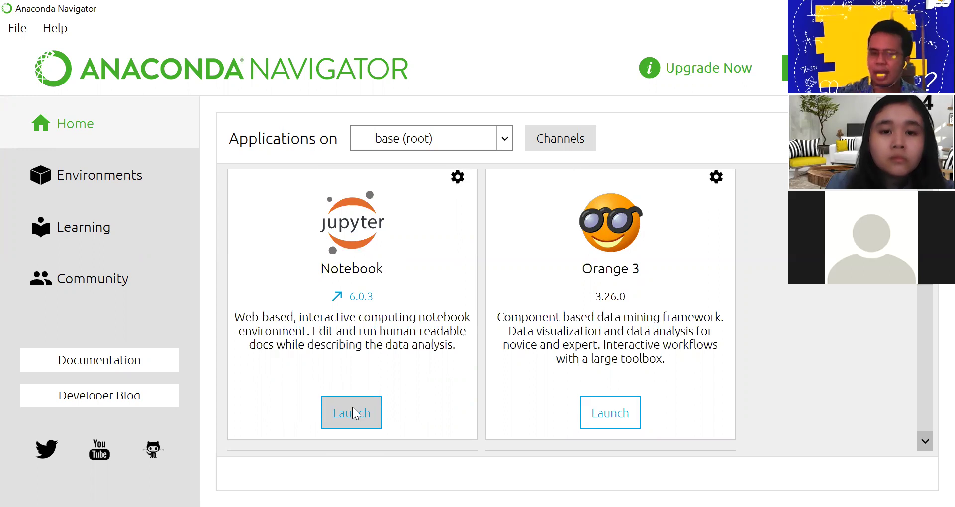
pyautogui.click(353, 418)
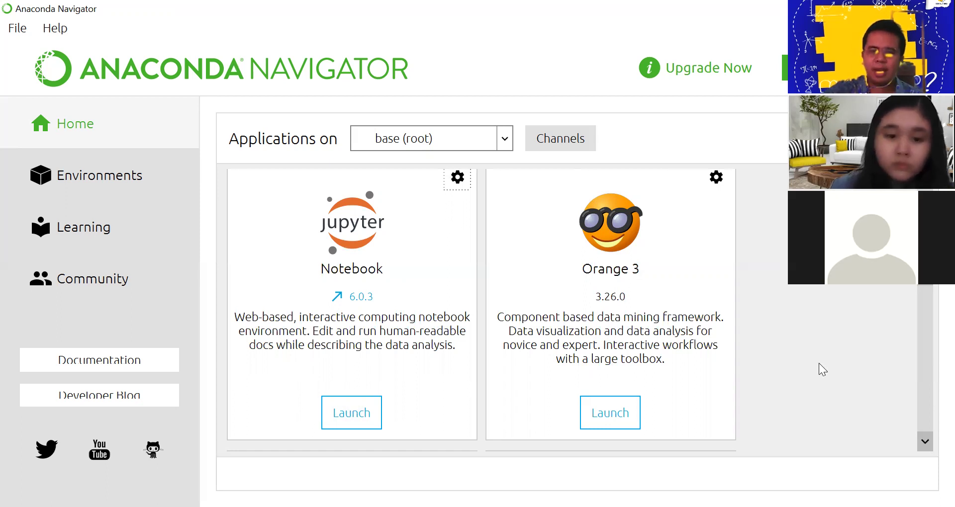
pyautogui.click(592, 412)
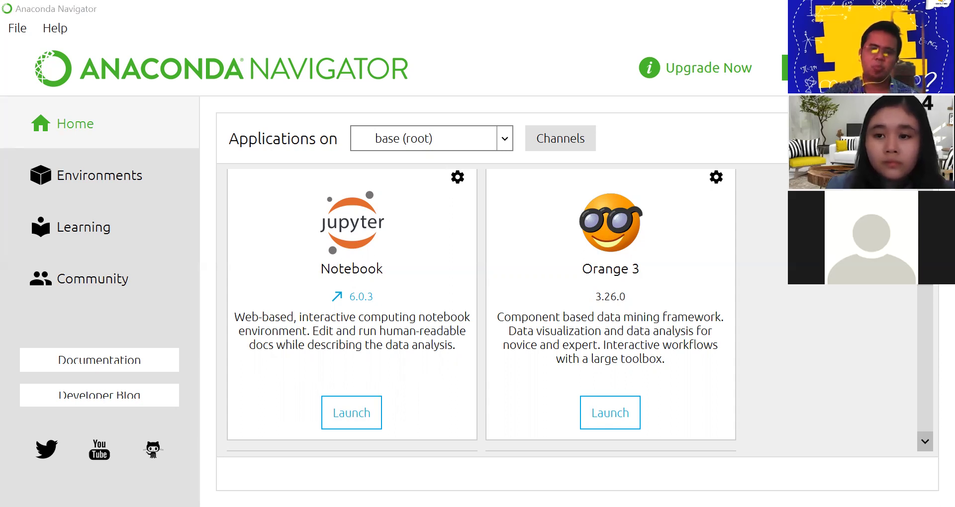
# Launch Jupyter Notebook from its Navigator card so localhost:8888/tree opens in Edge
pyautogui.click(354, 413)
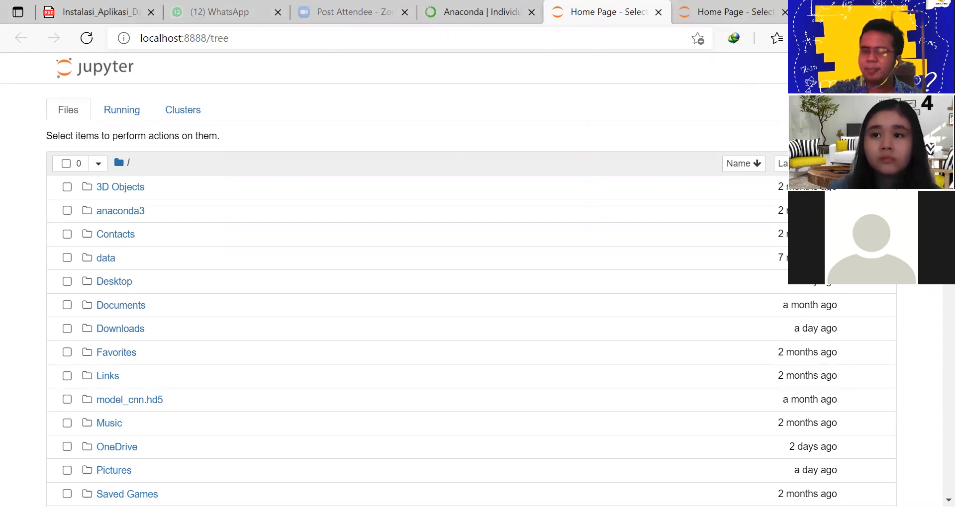
# Create a new Python 3 notebook from the New menu and switch to its loading tab
pyautogui.click(881, 136)
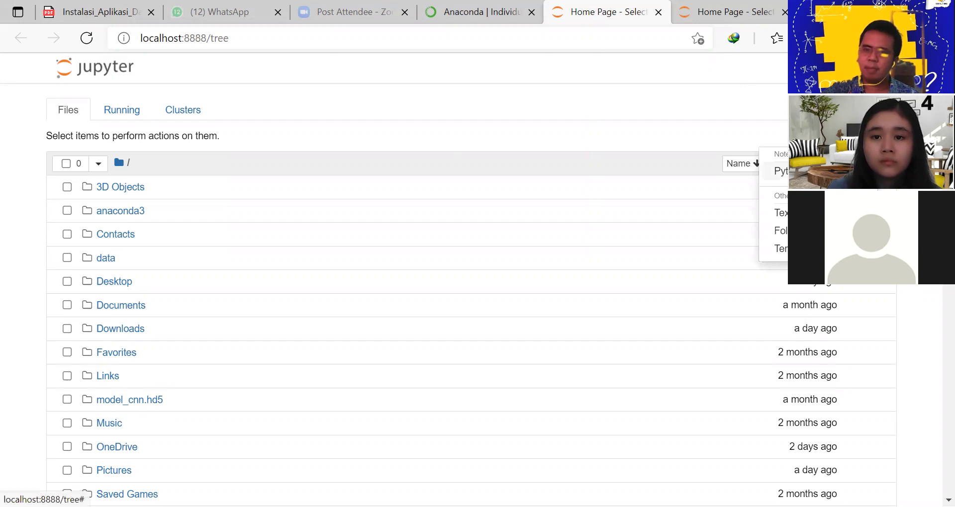
pyautogui.click(796, 171)
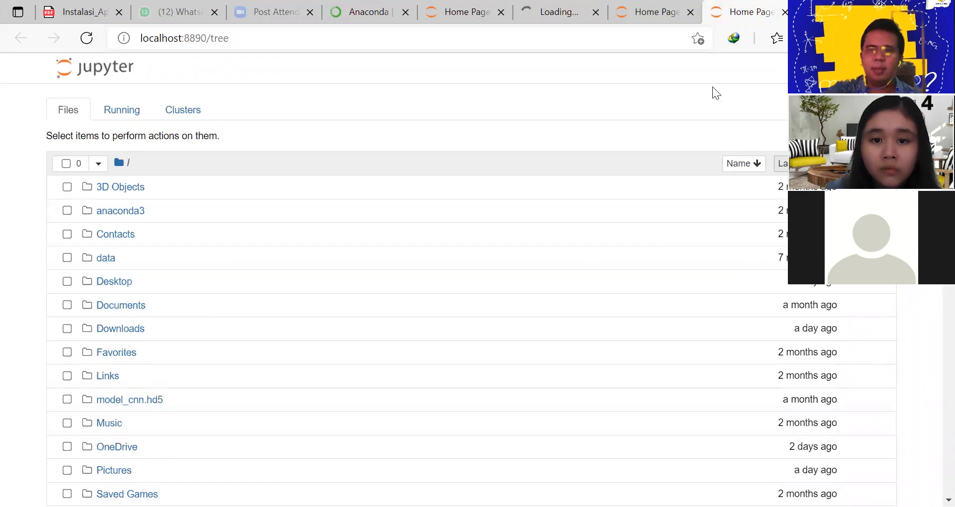
pyautogui.click(552, 15)
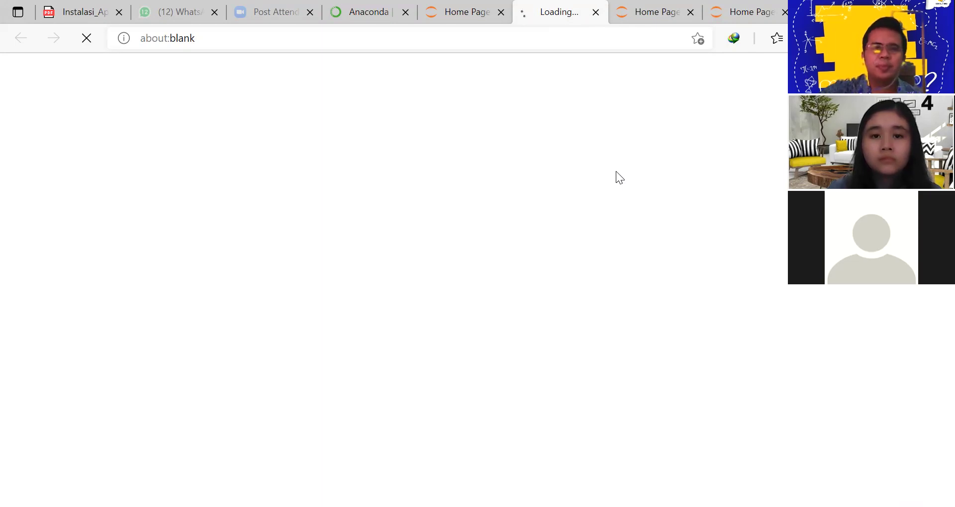
# Review the Jupyter tabs on ports 8888, 8889 and 8890, then close the 8890 tab
pyautogui.click(465, 16)
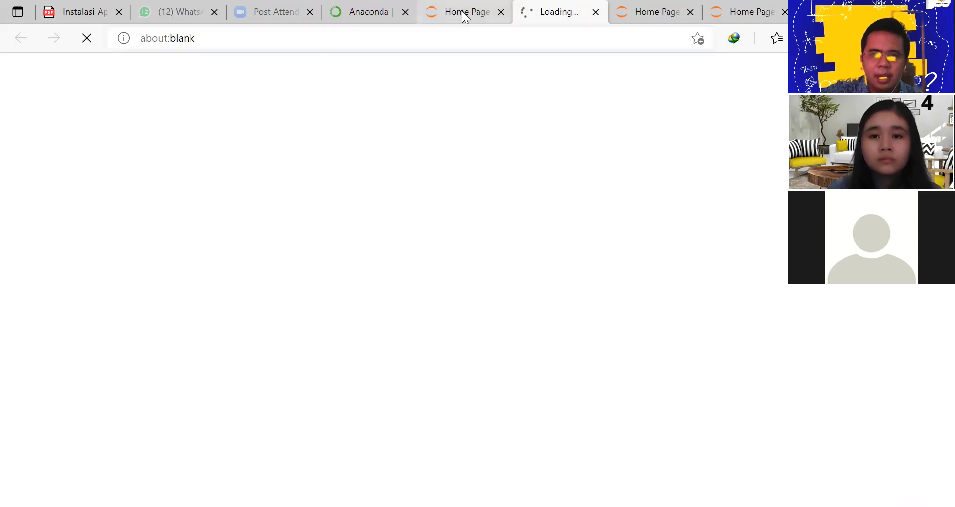
pyautogui.click(559, 13)
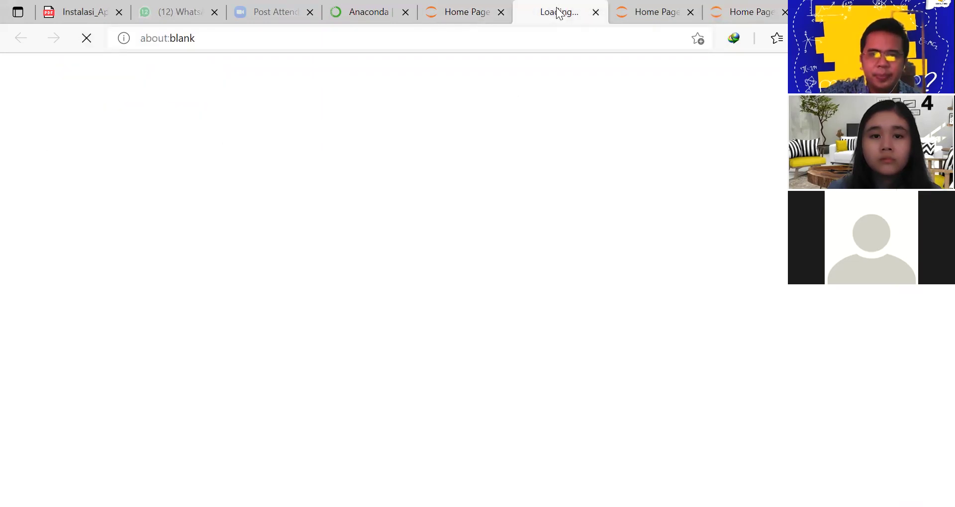
pyautogui.click(649, 12)
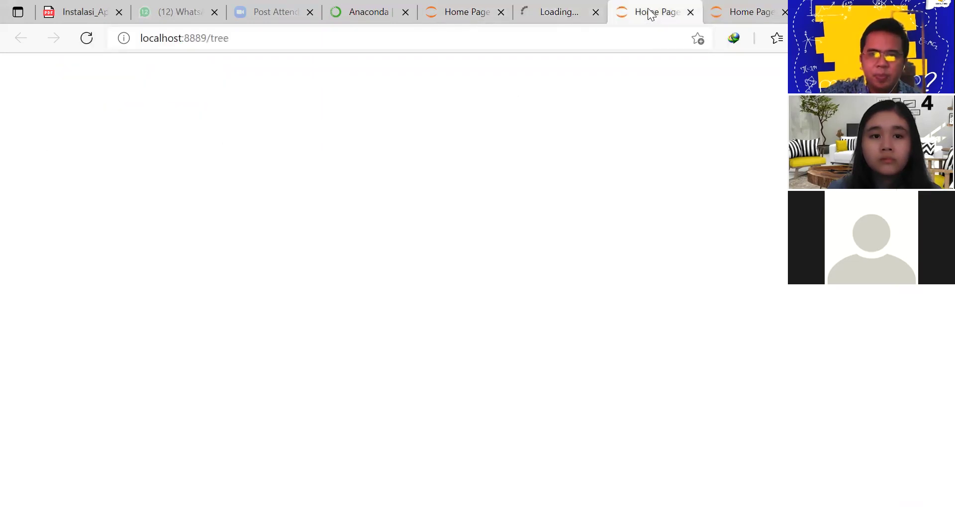
pyautogui.click(738, 12)
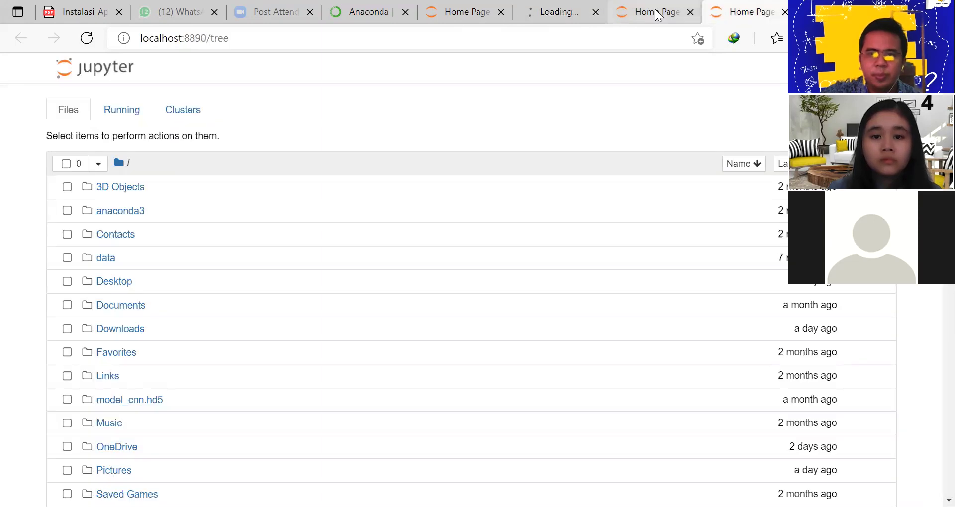
pyautogui.click(784, 15)
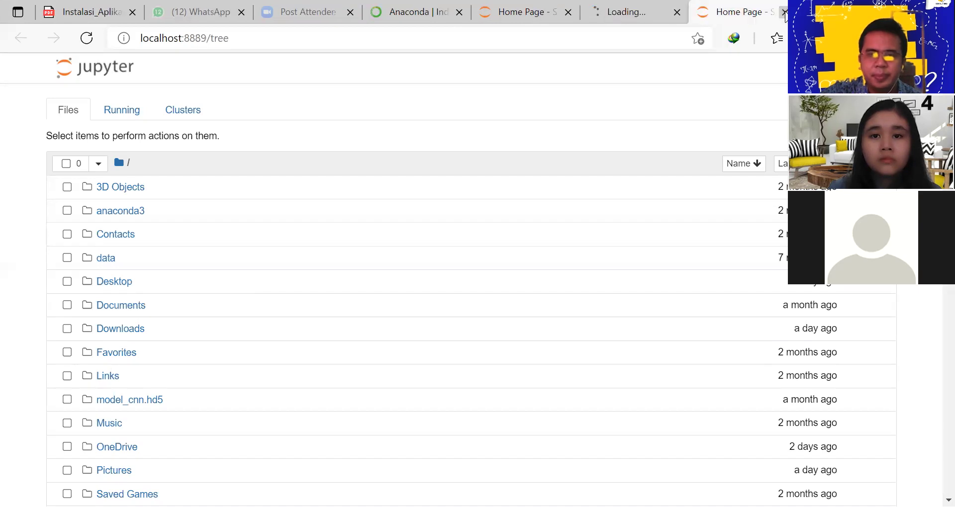
# Create two more Python 3 notebooks from the port 8888 file list
pyautogui.click(628, 15)
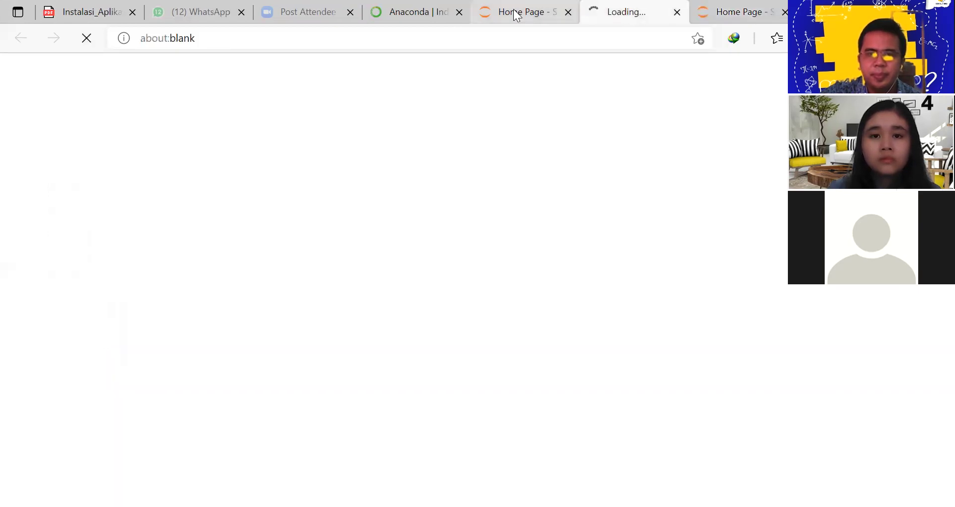
pyautogui.click(516, 13)
pyautogui.click(816, 136)
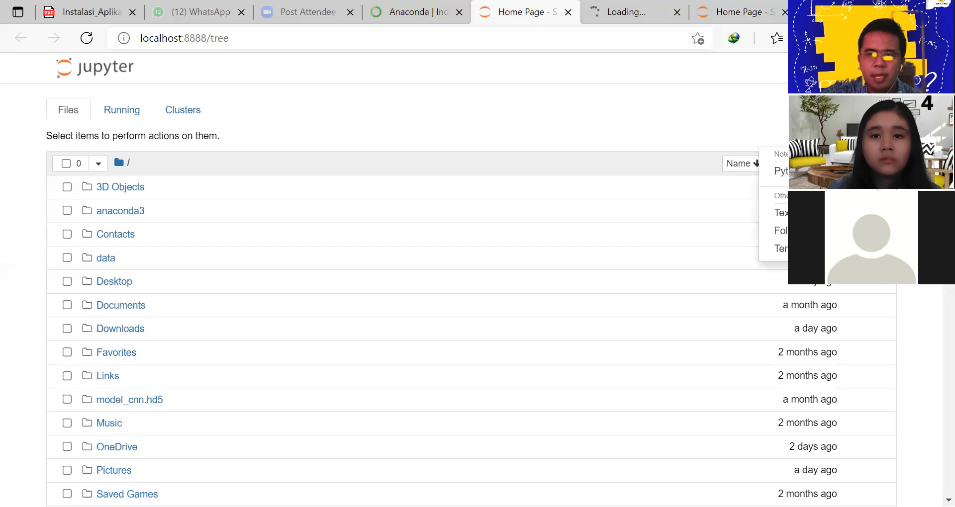
pyautogui.click(779, 171)
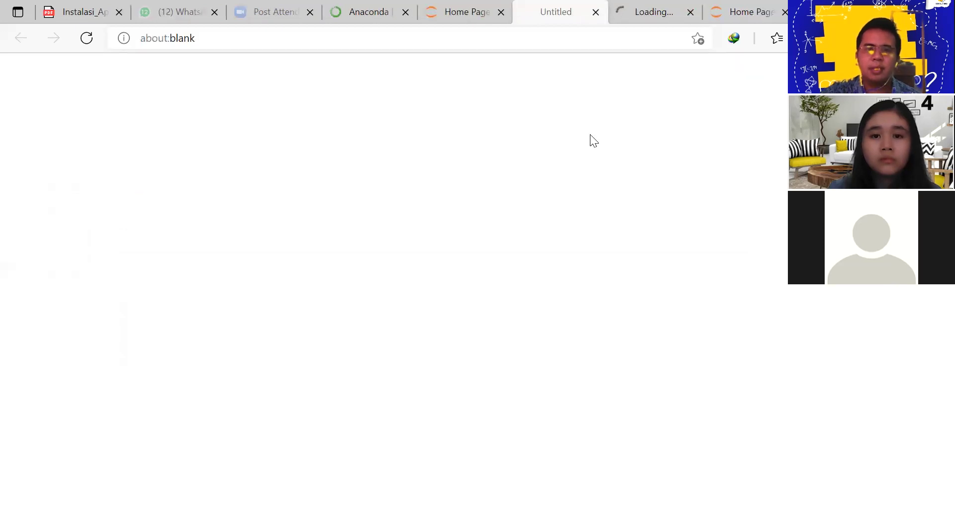
pyautogui.click(454, 11)
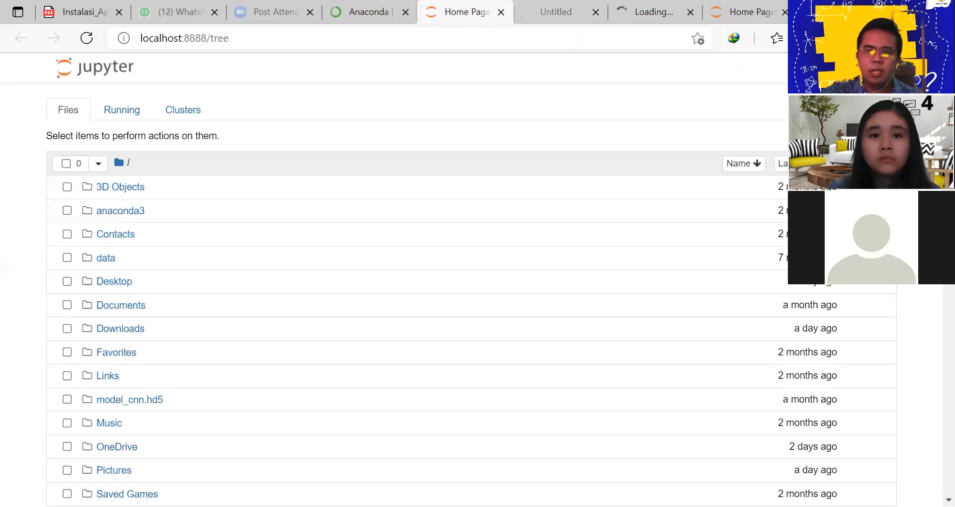
pyautogui.click(816, 136)
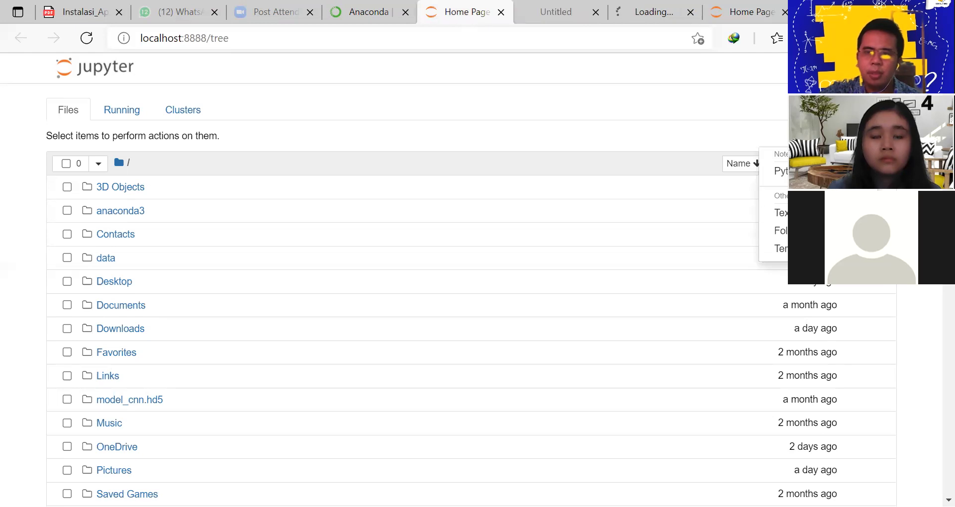
pyautogui.click(766, 213)
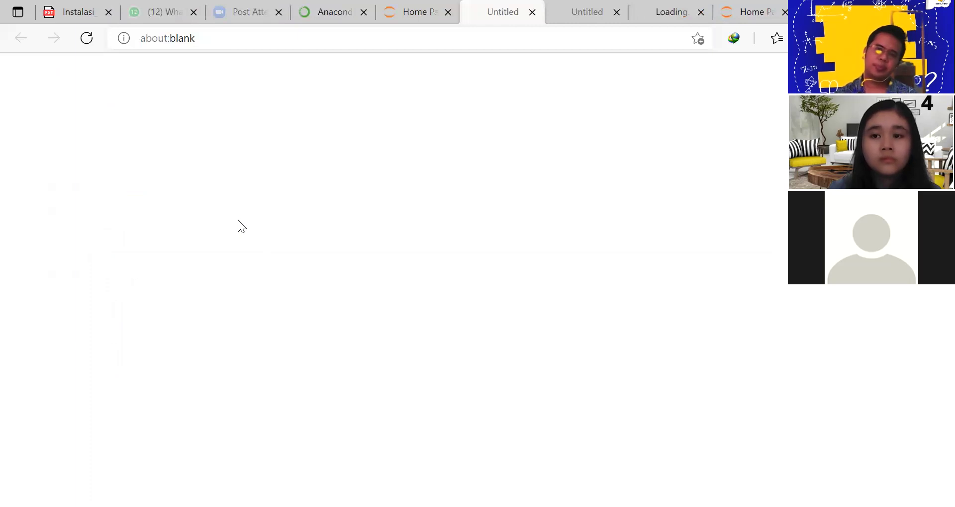
# Close one duplicate Untitled tab and the leftover Home Page tab, keeping Untitled24 open
pyautogui.click(584, 11)
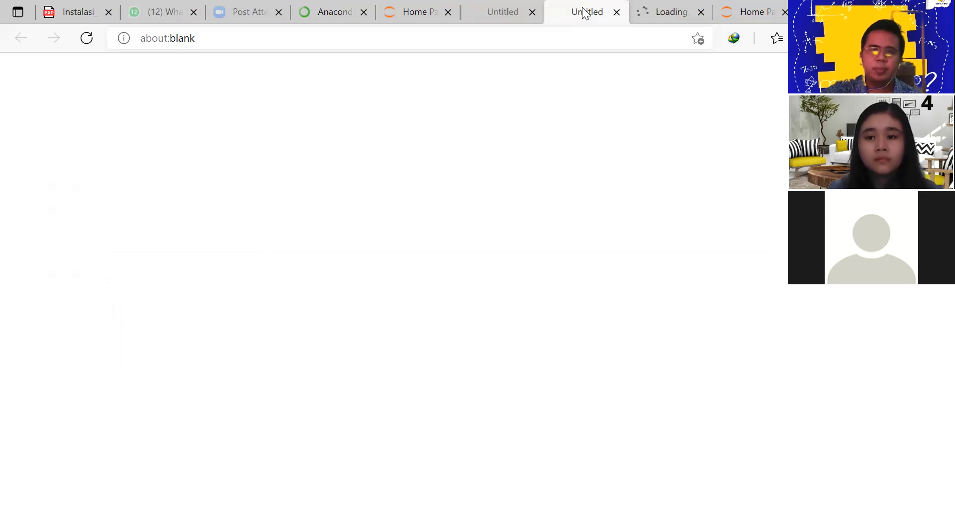
pyautogui.click(501, 11)
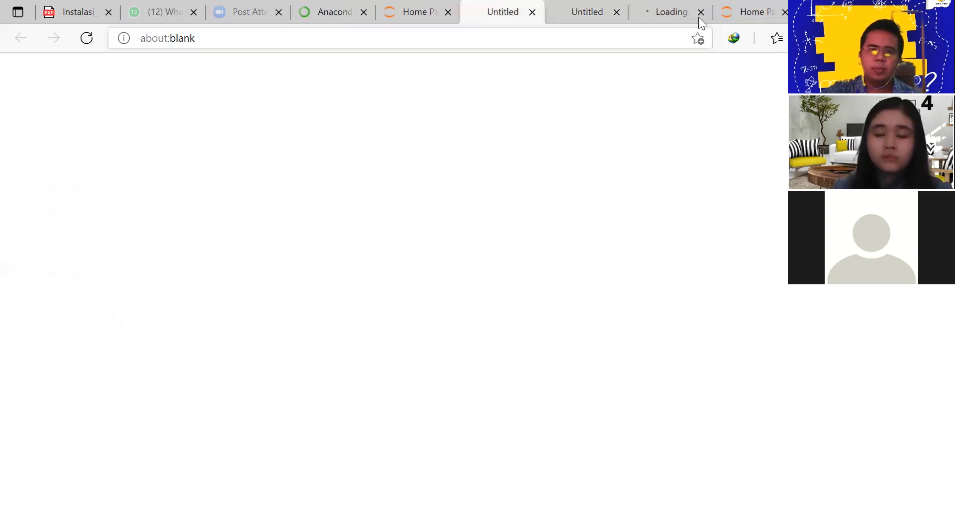
pyautogui.click(666, 6)
pyautogui.click(581, 11)
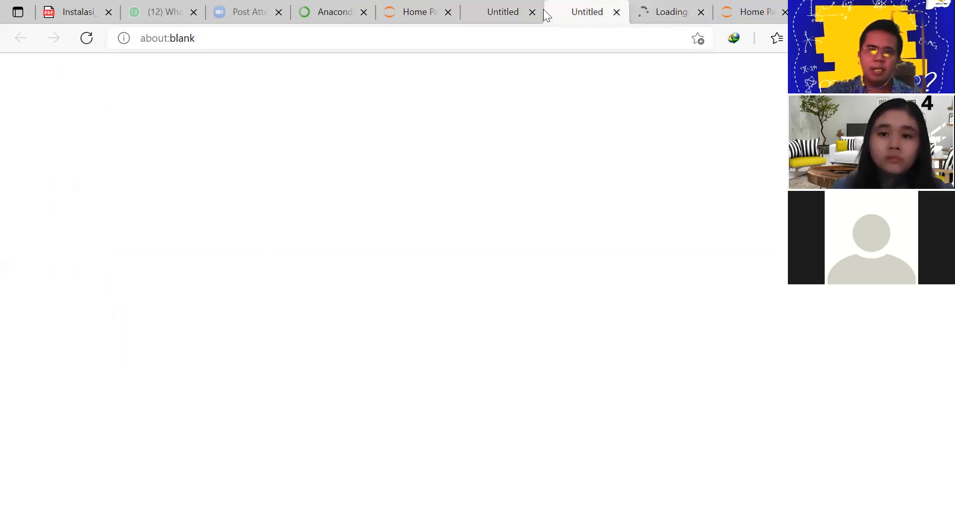
pyautogui.click(529, 12)
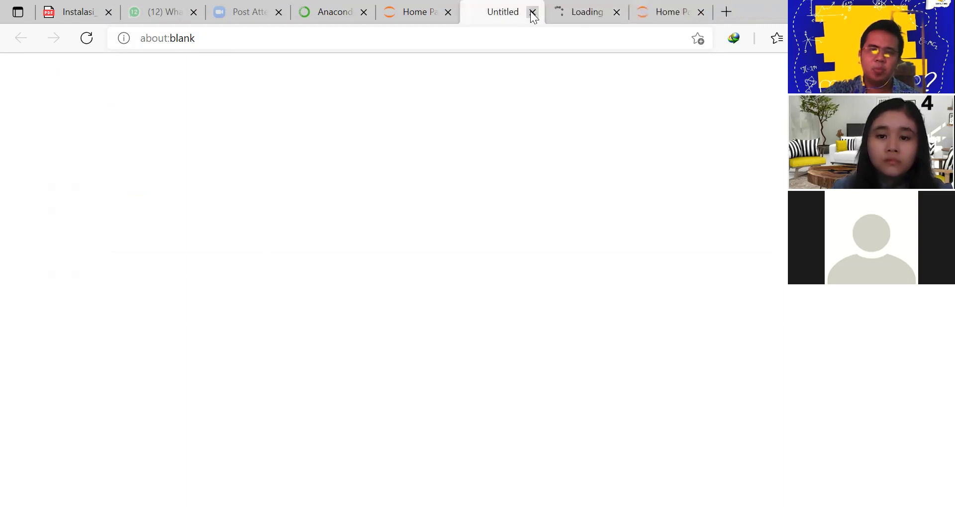
pyautogui.click(690, 7)
pyautogui.click(701, 13)
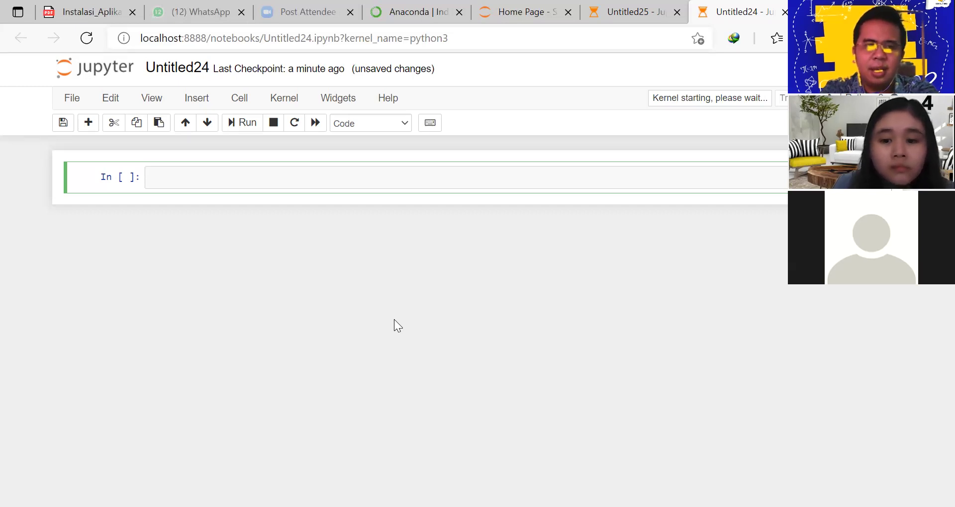
# Type 'reala' into the first code cell of Untitled24
pyautogui.write('reala')
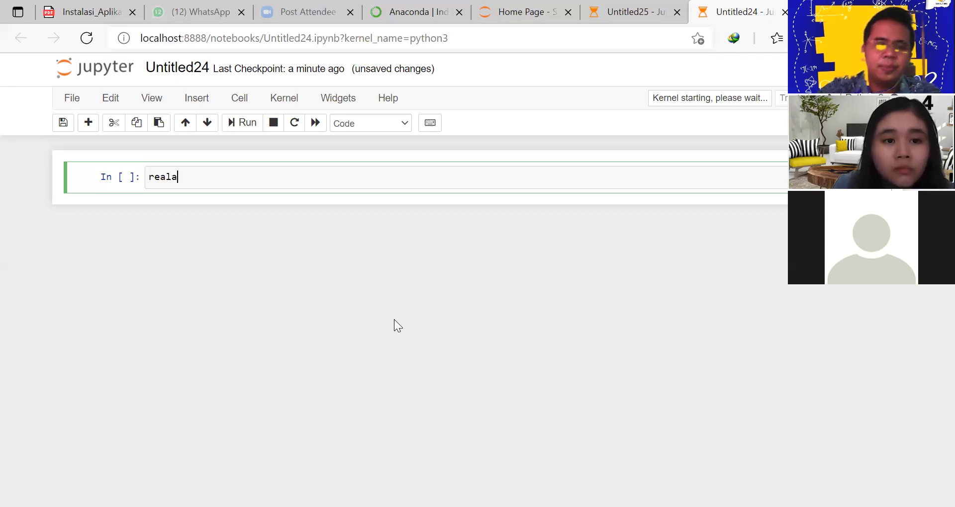
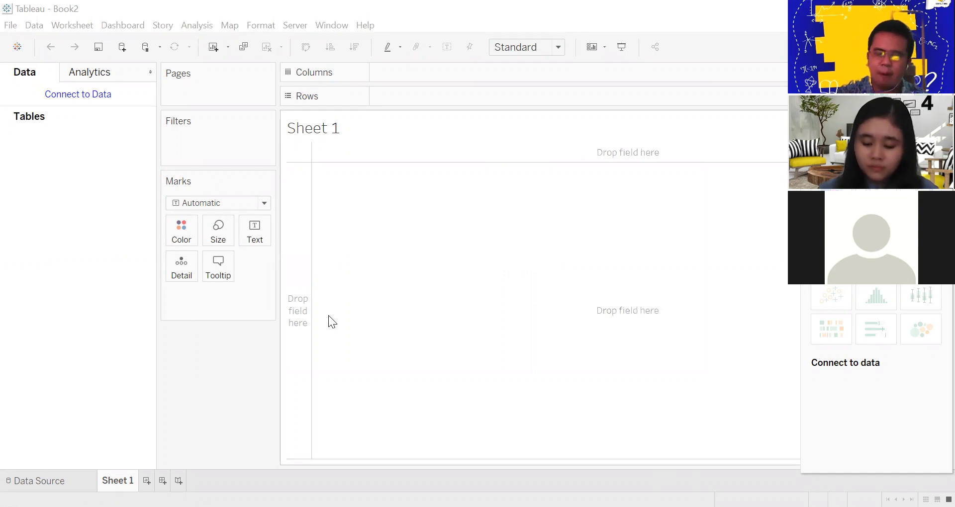
# Bring up the Open dialog on the Sekolah_Mu folder using File > Open and Ctrl+O
pyautogui.click(9, 26)
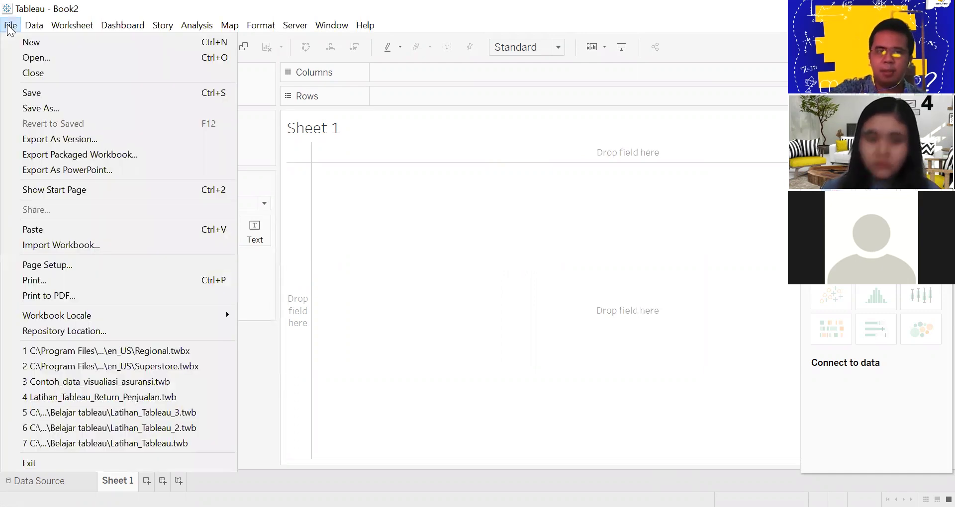
pyautogui.click(30, 58)
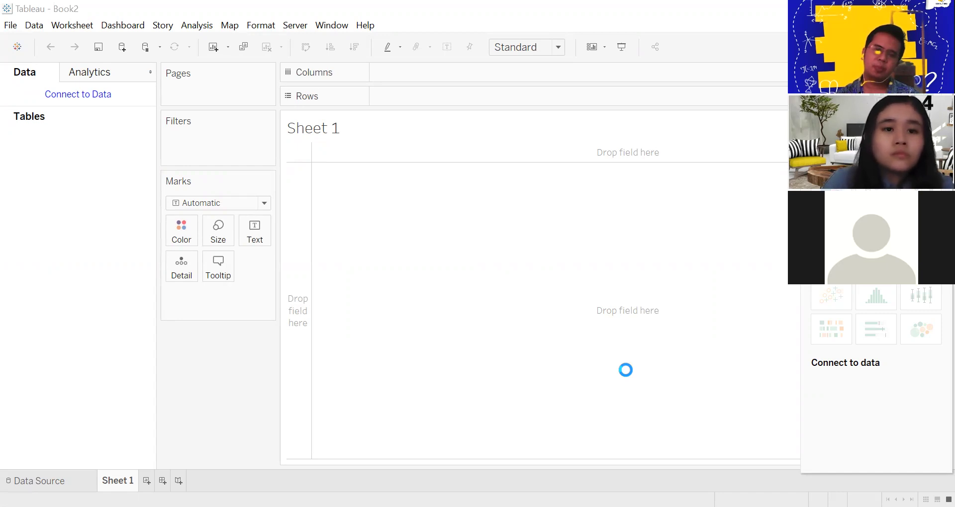
pyautogui.hotkey('ctrl', 'o')
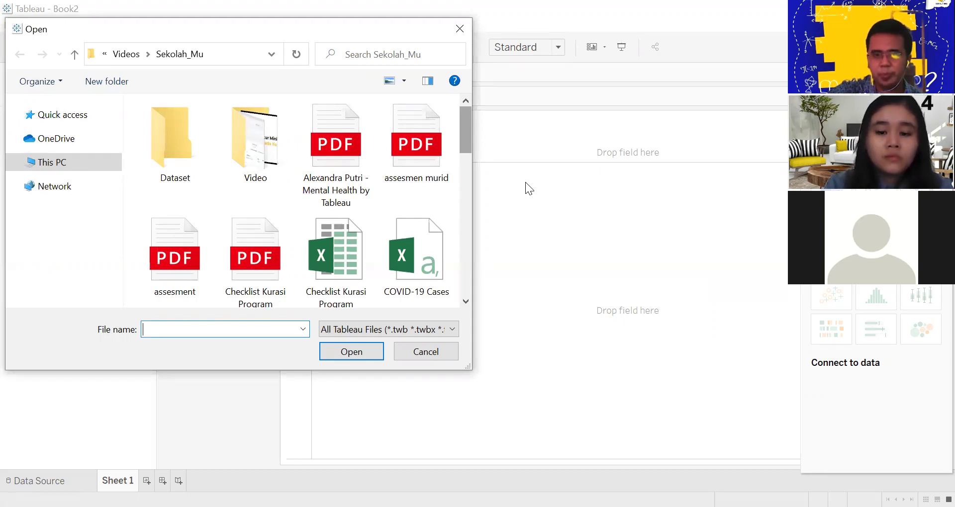
pyautogui.press('Escape')
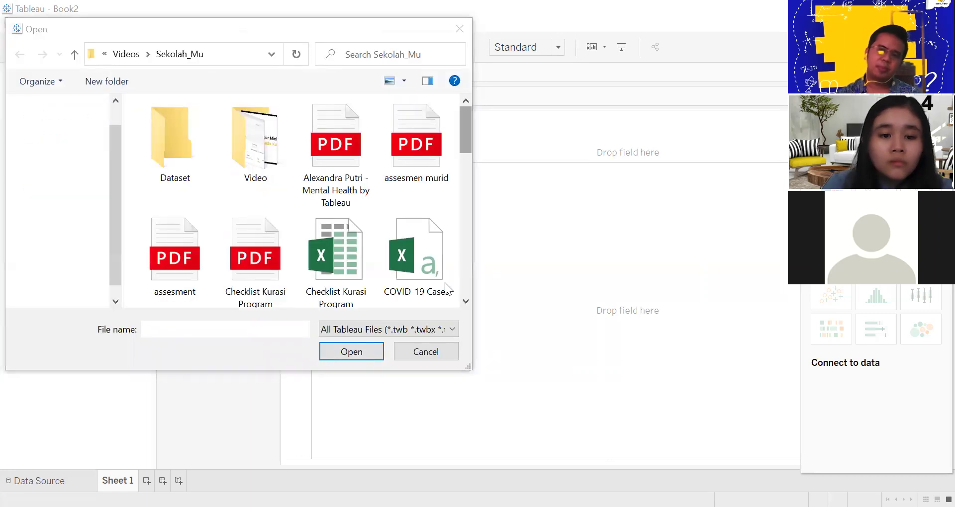
pyautogui.scroll(-2, 445, 283)
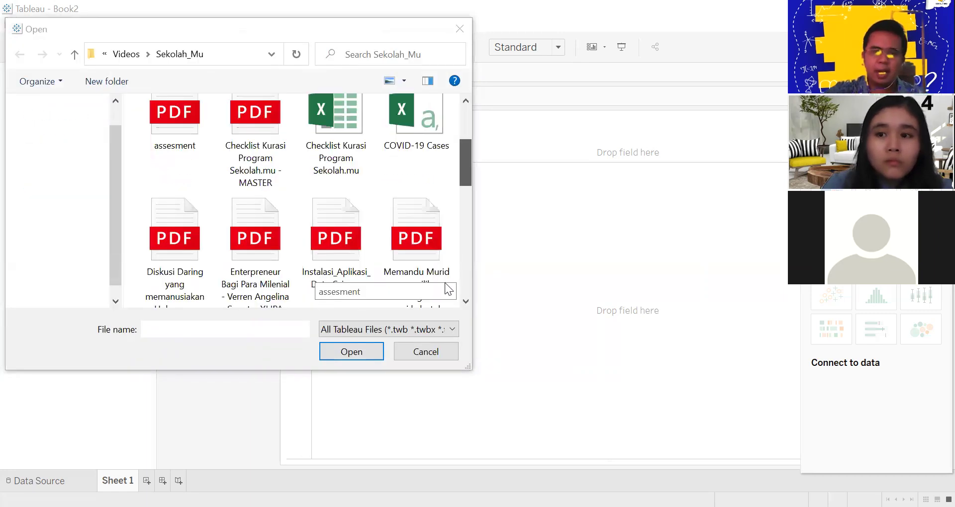
pyautogui.scroll(2, 418, 228)
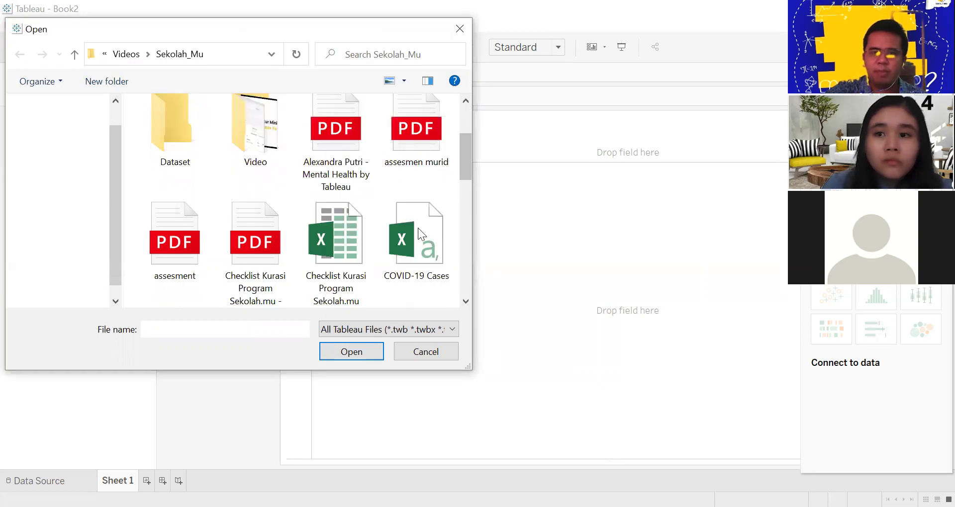
pyautogui.scroll(2, 424, 270)
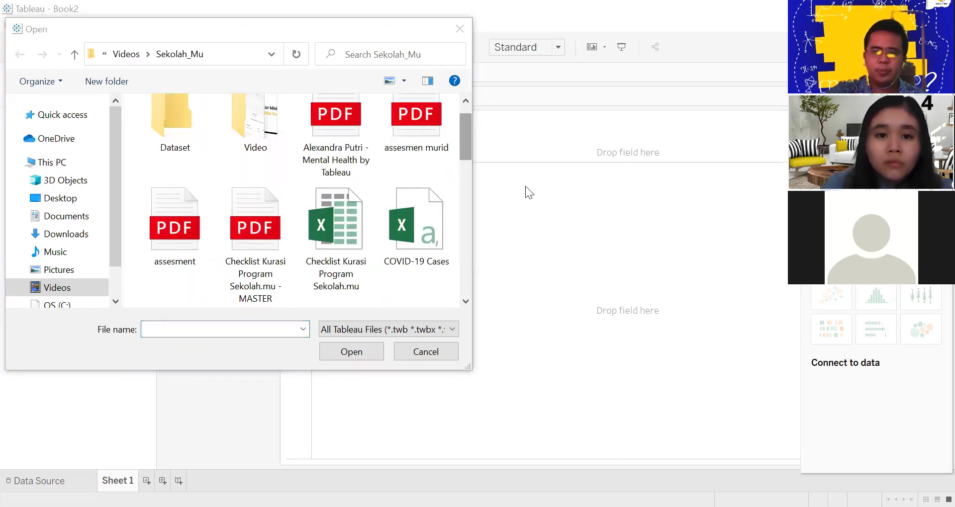
# Select the COVID-19 Cases file, then dismiss the Open dialog, returning to Book2's empty Sheet 1
pyautogui.click(411, 225)
pyautogui.press('Return')
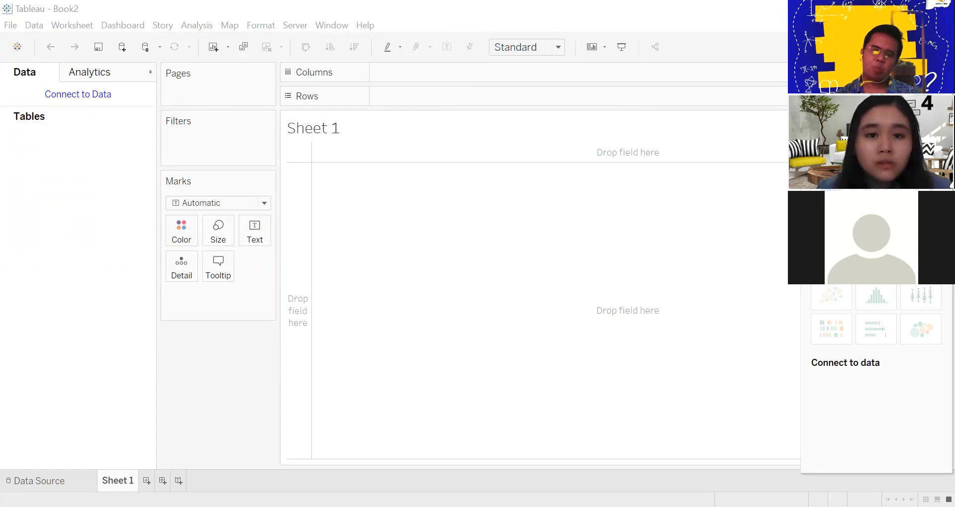
pyautogui.hotkey('alt', 'Tab')
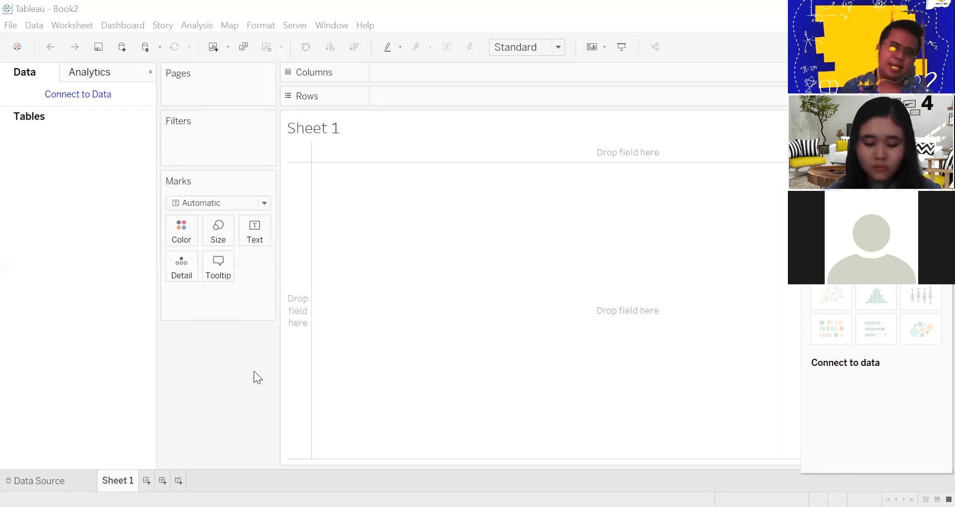
# Go to Book2's Data Source page, showing COVID-19 Cases.csv with Case Type, Cases, Difference and Date columns
pyautogui.click(597, 150)
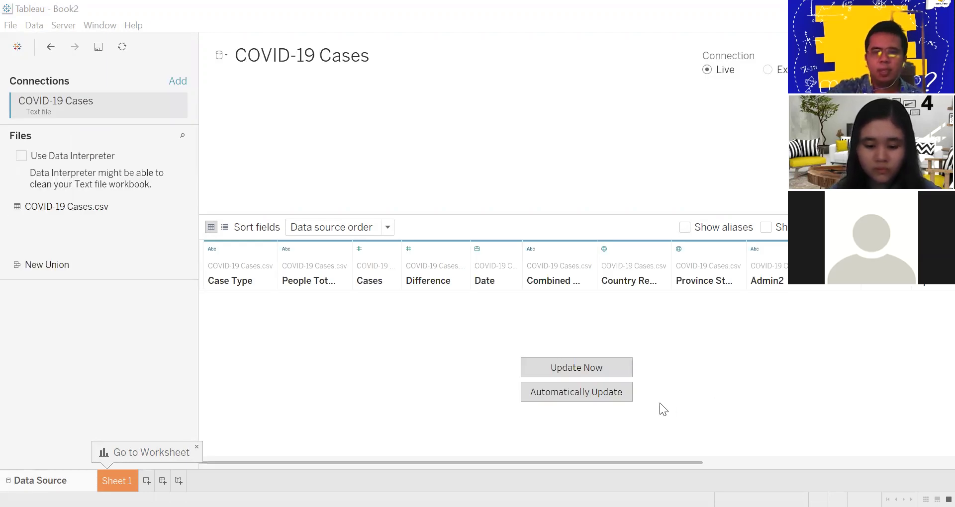
# Turn on Automatically Update so the grid previews country, date and case-count rows
pyautogui.click(567, 393)
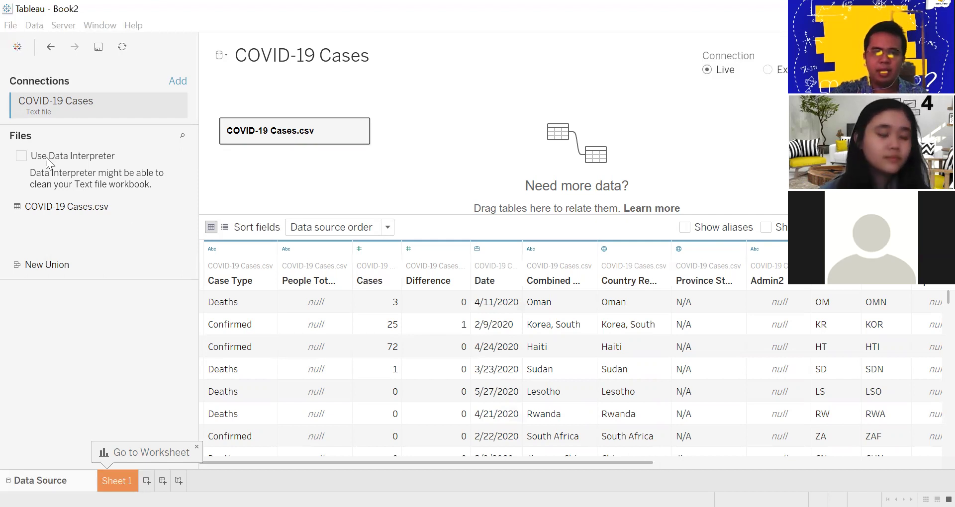
# Check Use Data Interpreter under Files for the COVID-19 Cases.csv connection
pyautogui.click(21, 156)
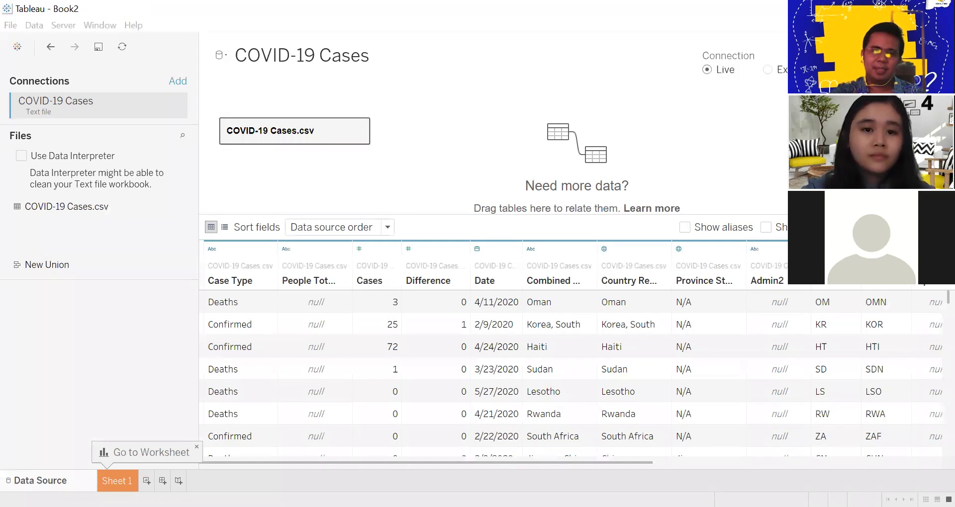
pyautogui.click(21, 156)
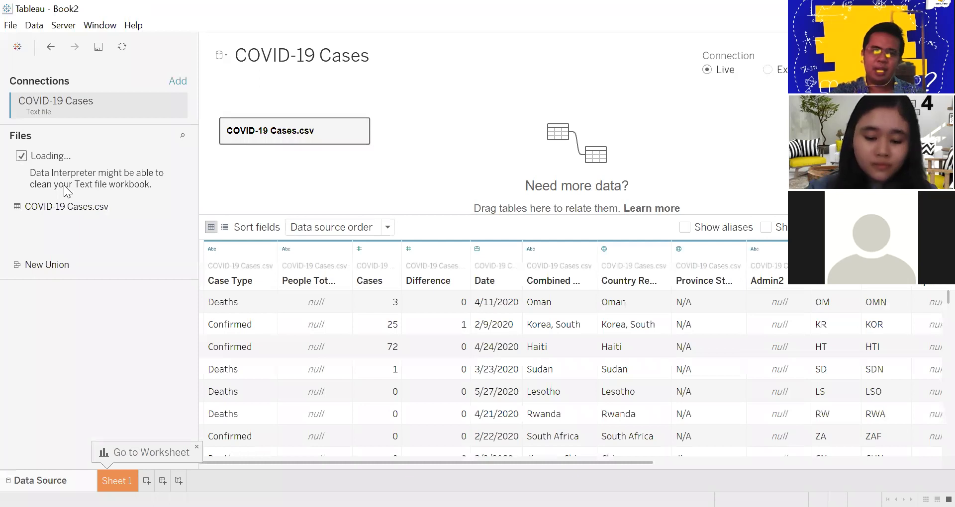